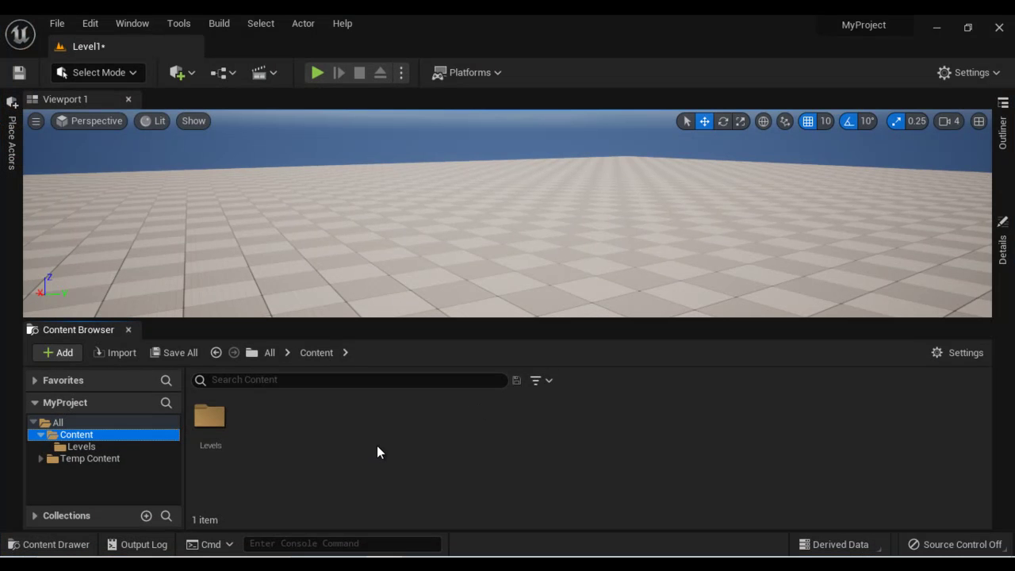
Create a new folder named Materials under Content
right_click(89, 436)
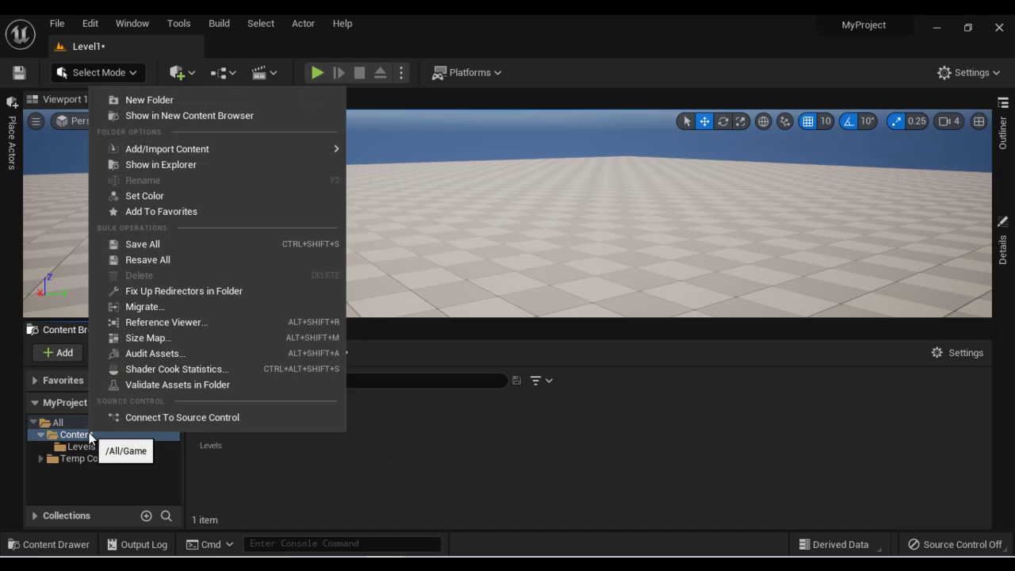
click(189, 100)
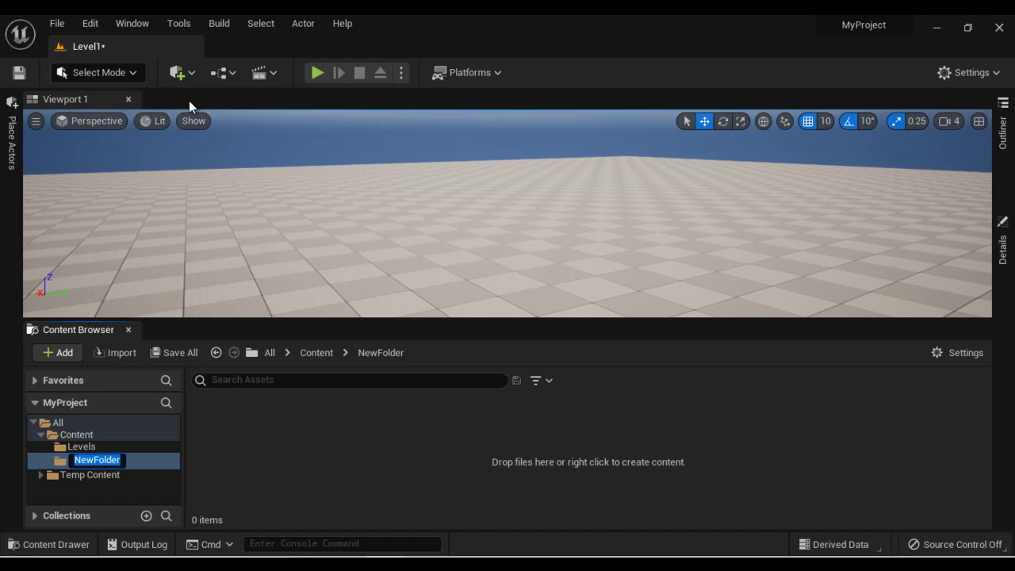
text(Materials)
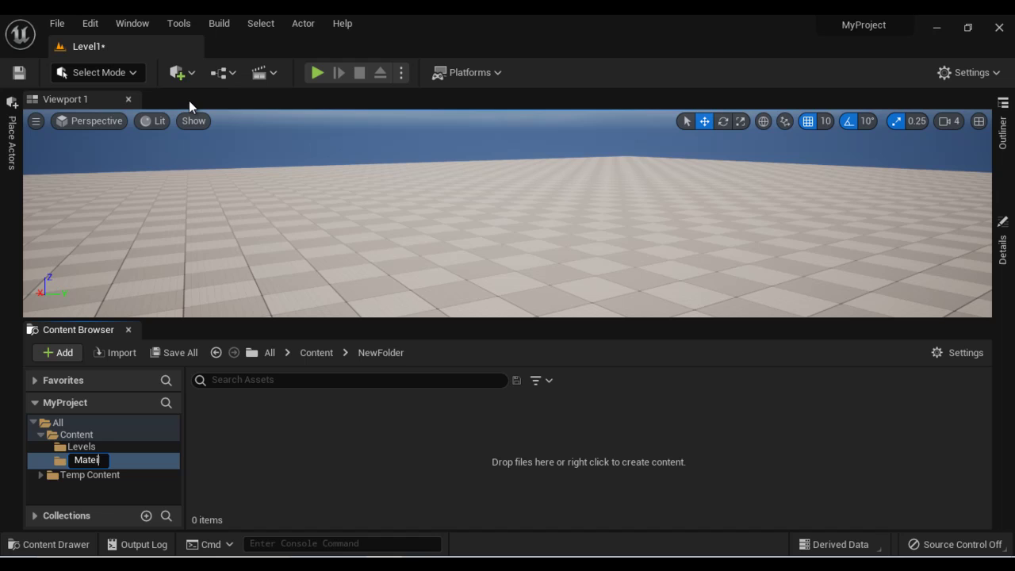
key(Return)
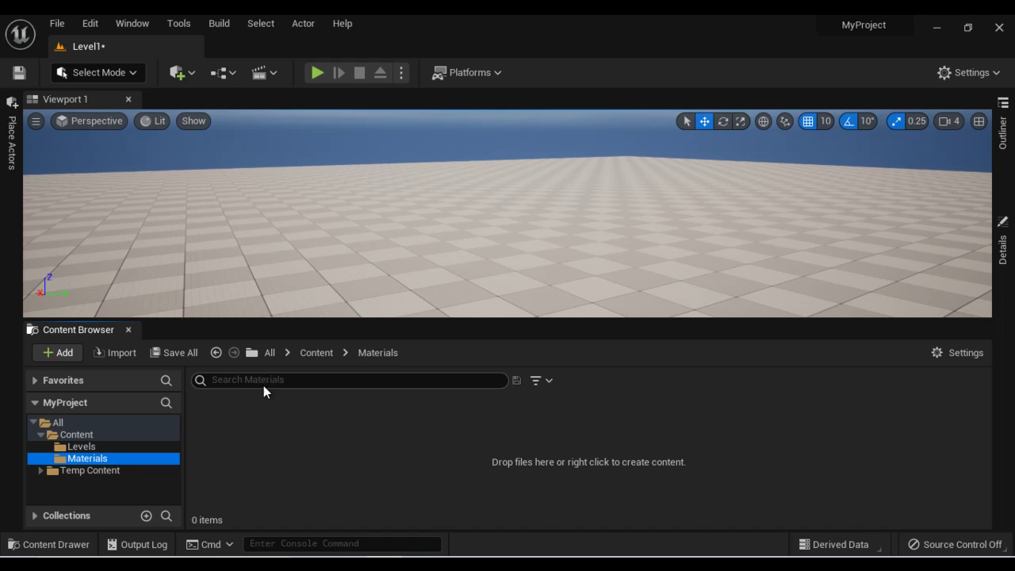
Create a new material asset in Materials named M_Metal_Gold
right_click(292, 465)
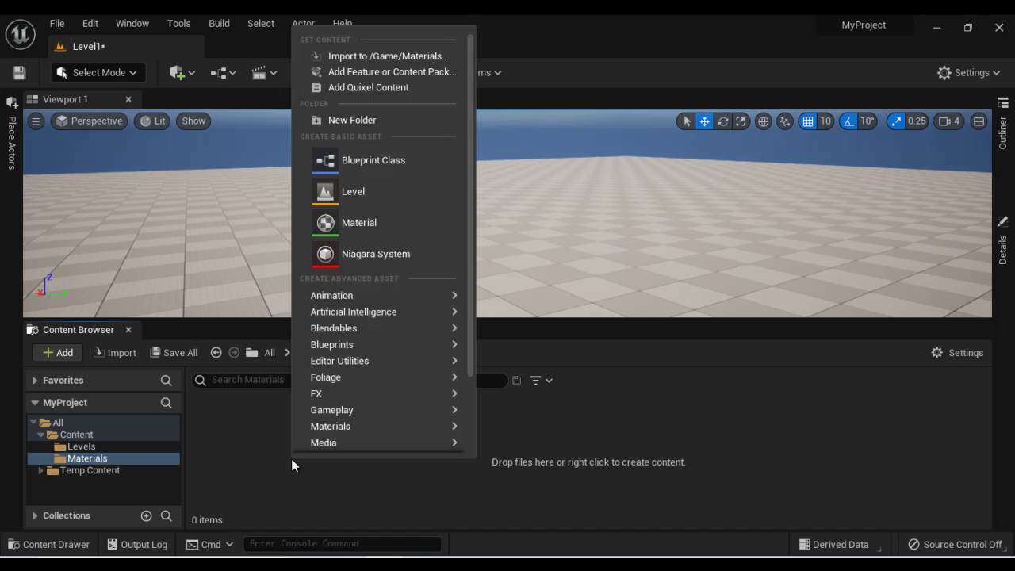
click(380, 225)
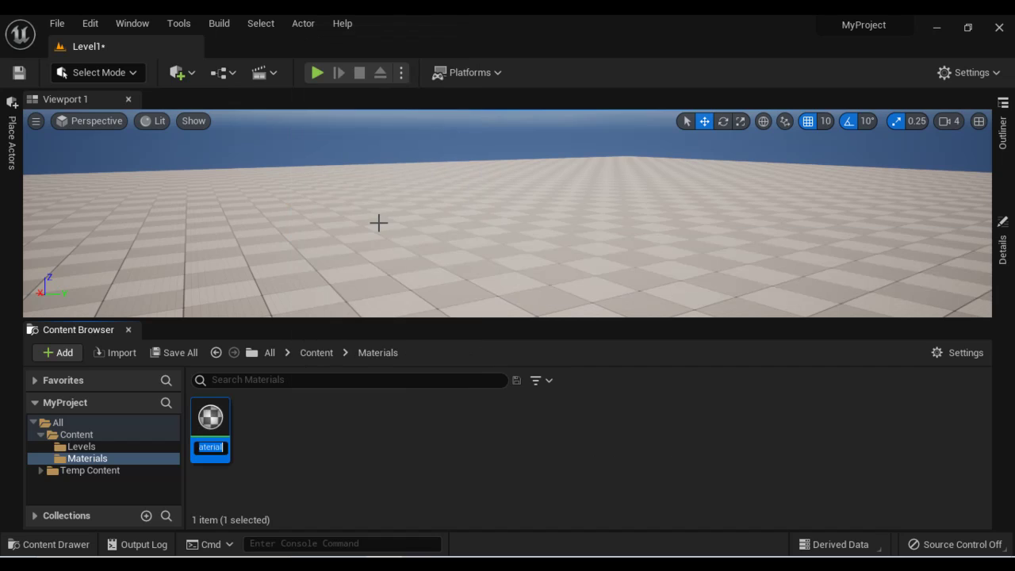
text(M_)
text(Metal)
text(_Gold)
key(Return)
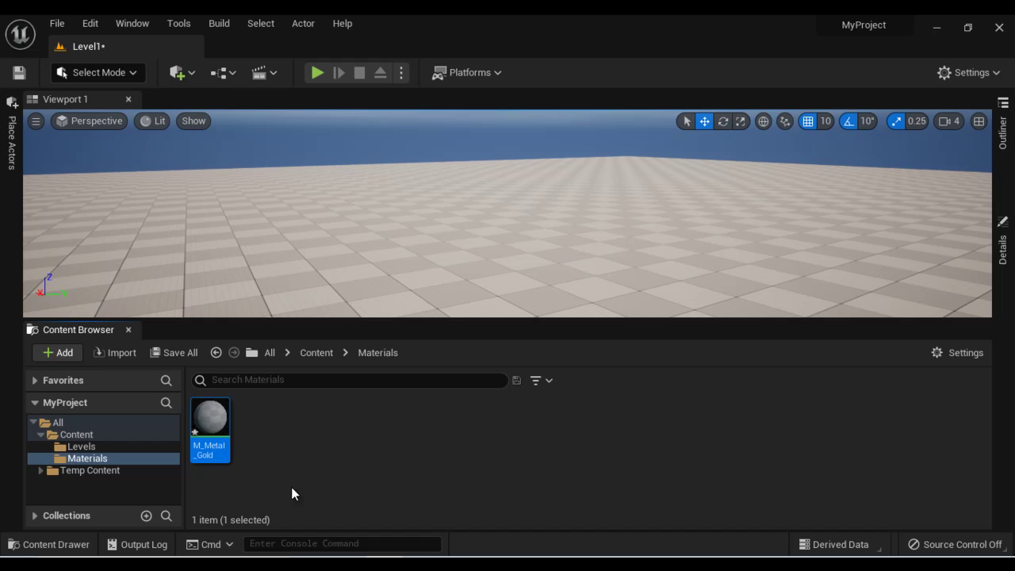
Open M_Metal_Gold in the material editor, dock its tab beside Level1, and show its graph
double_click(210, 428)
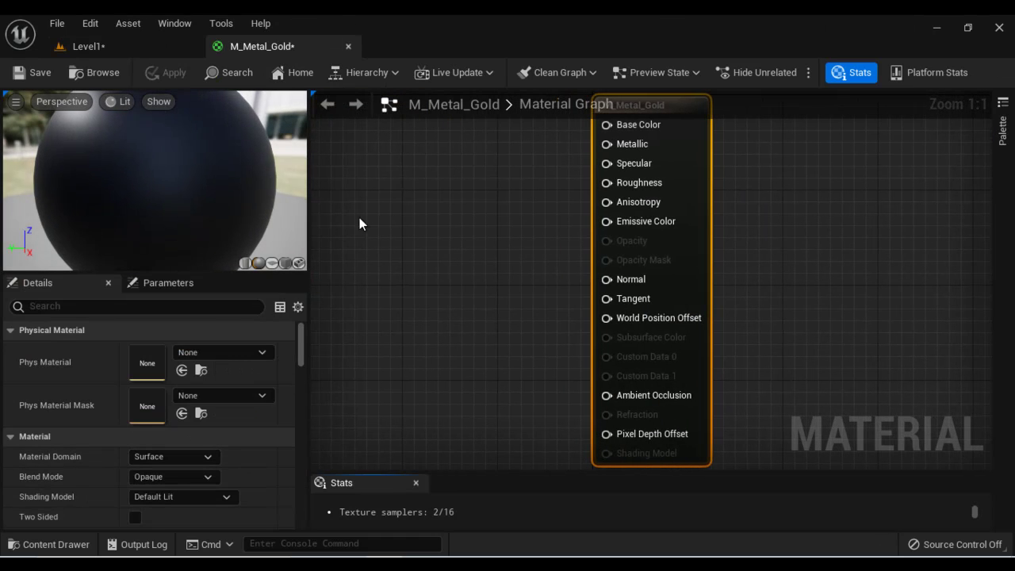
drag(282, 52, 523, 224)
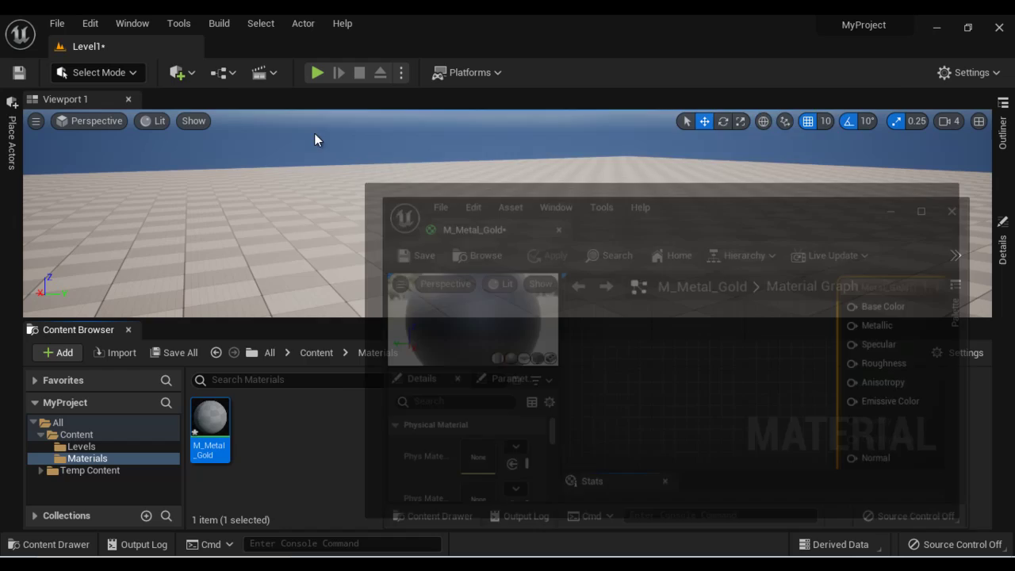
drag(314, 139, 266, 50)
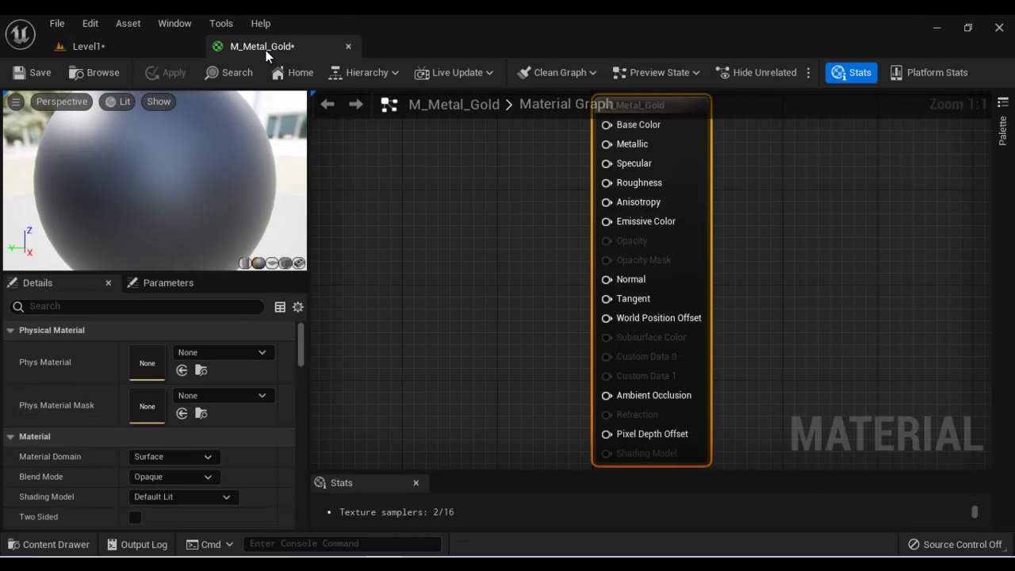
click(133, 47)
click(260, 47)
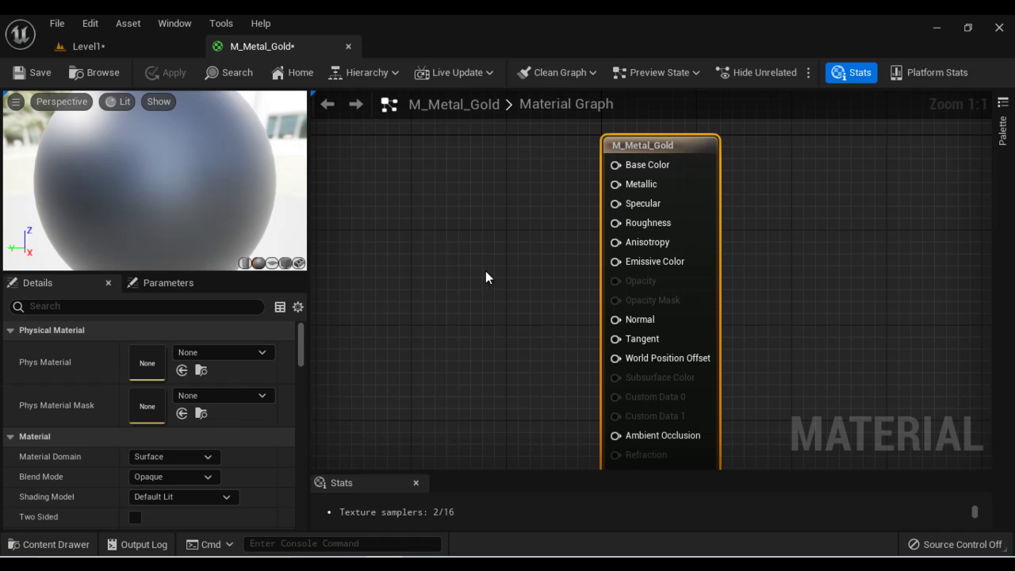
drag(300, 345, 374, 349)
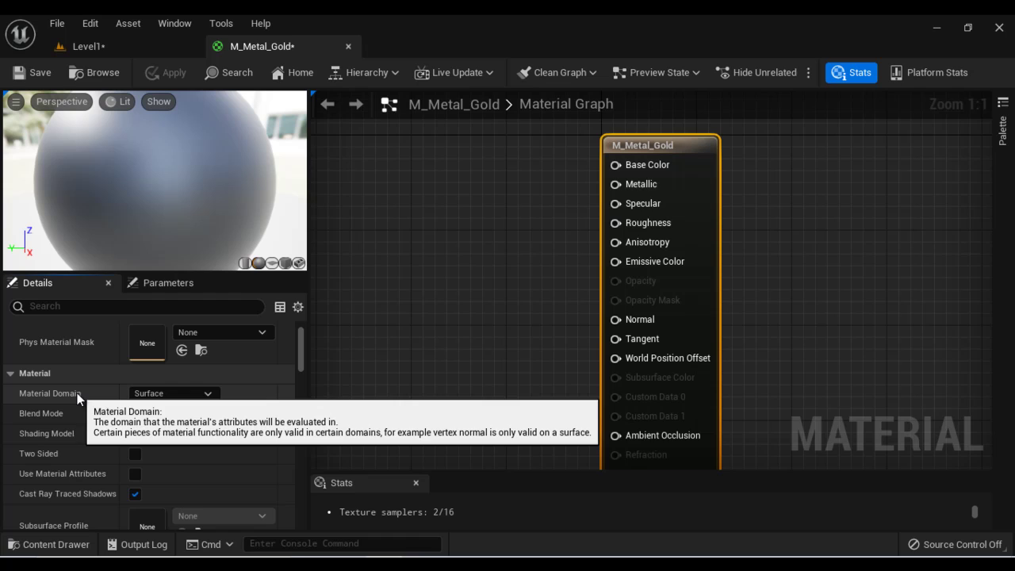
click(208, 395)
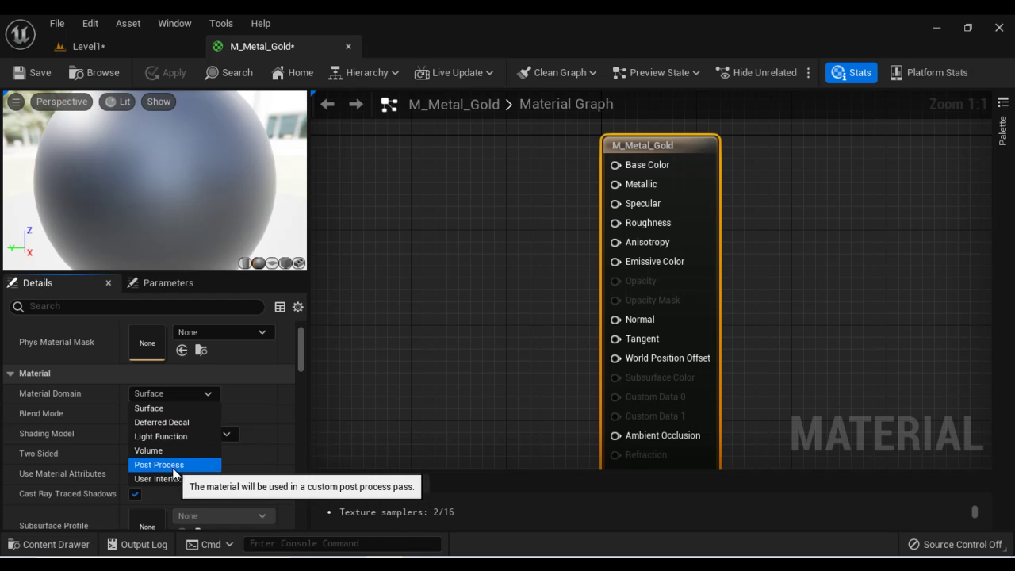
click(159, 410)
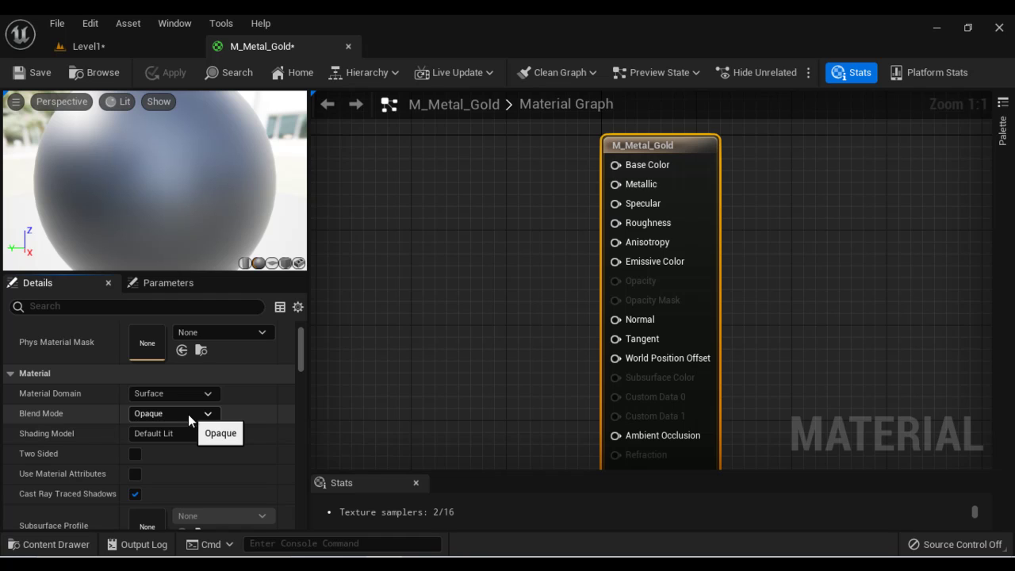
click(188, 414)
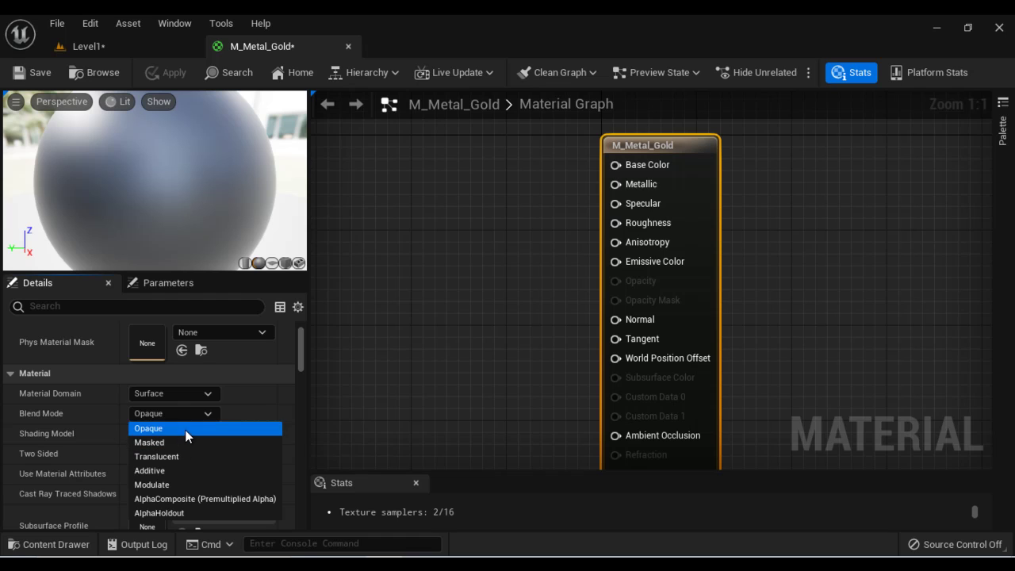
click(185, 429)
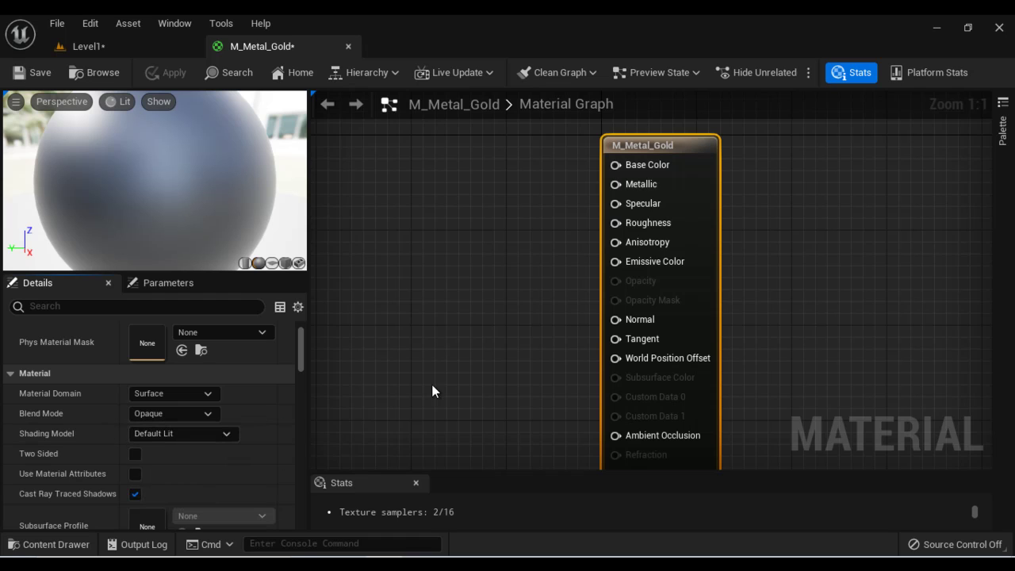
click(193, 434)
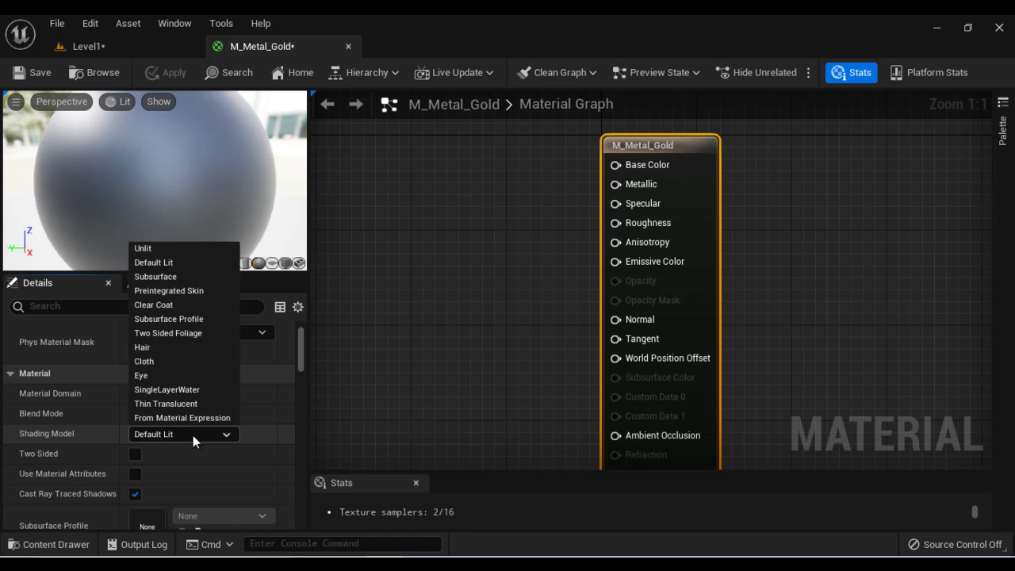
click(174, 261)
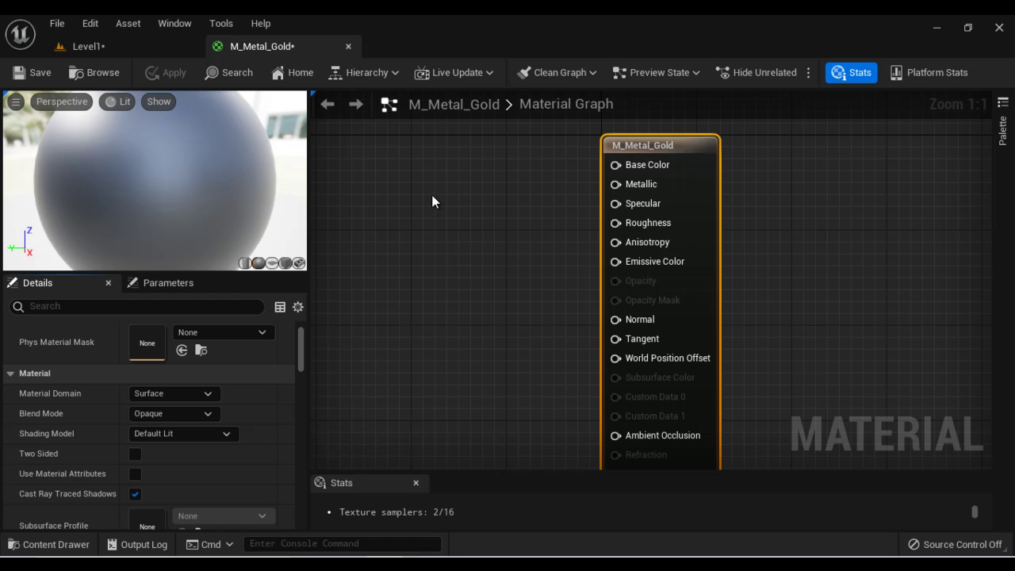
Add a Constant3Vector node, open its colour picker, and switch to the gold hex code search
right_click(396, 178)
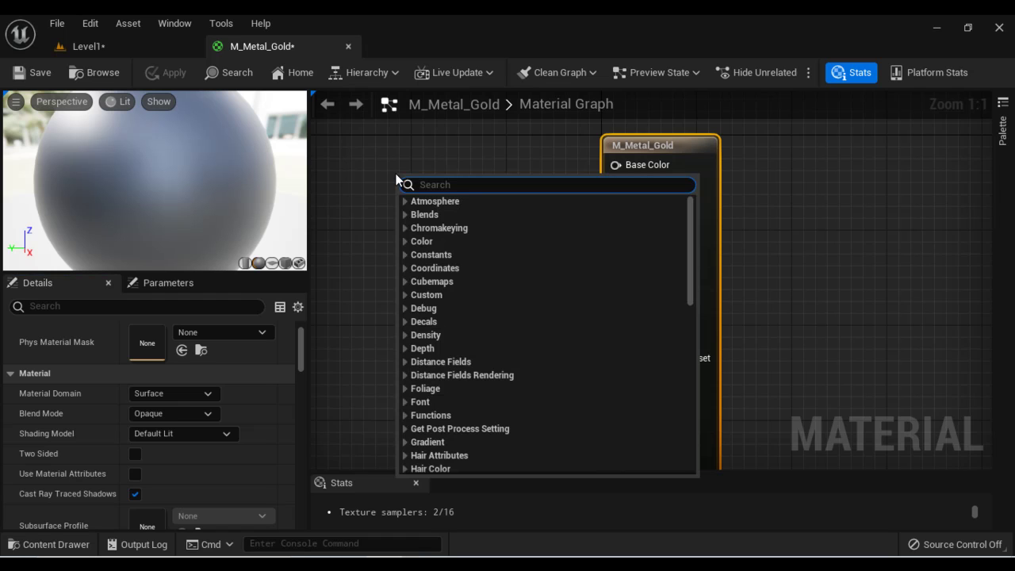
text(const)
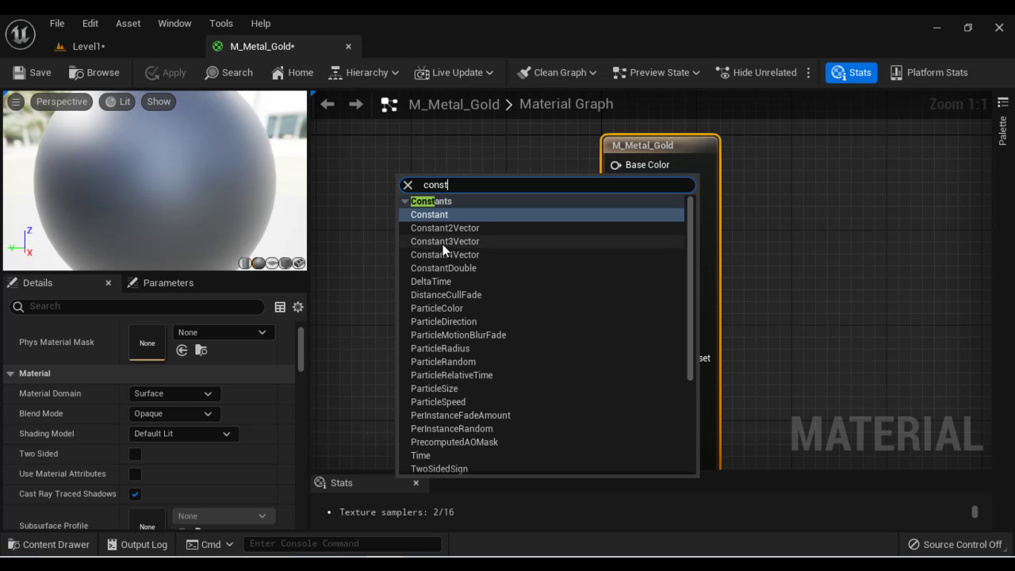
click(477, 242)
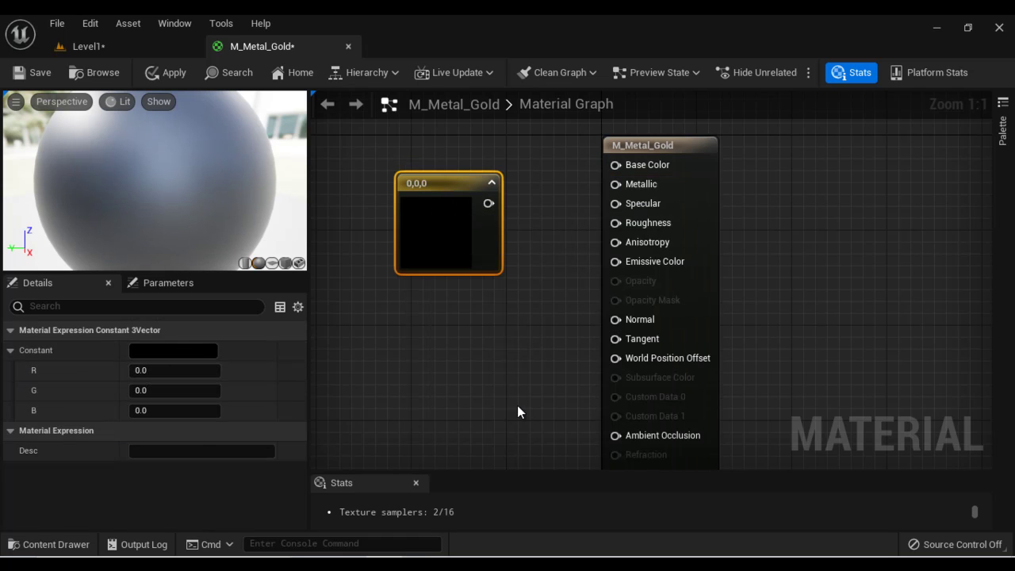
click(193, 350)
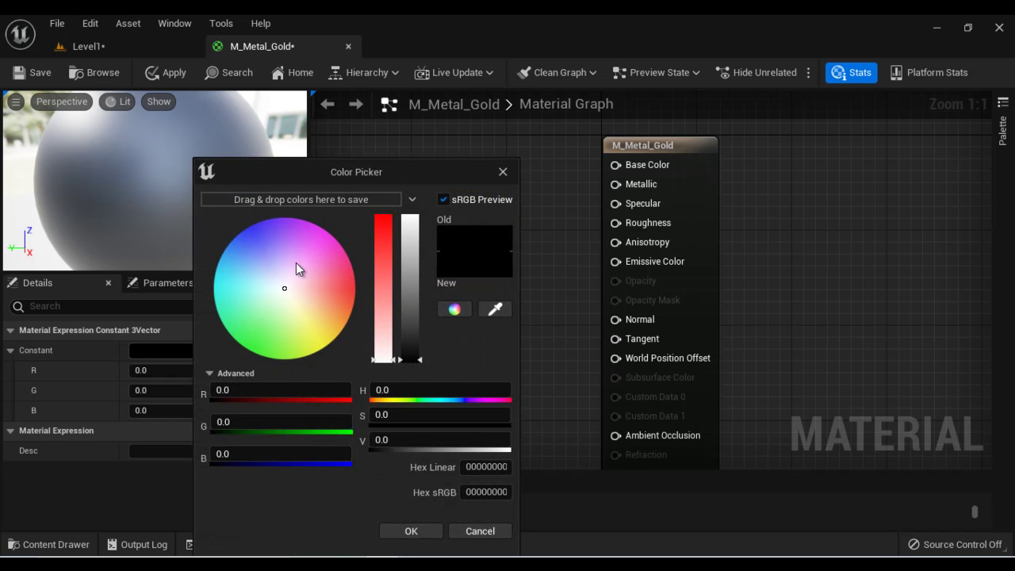
key(alt+Tab)
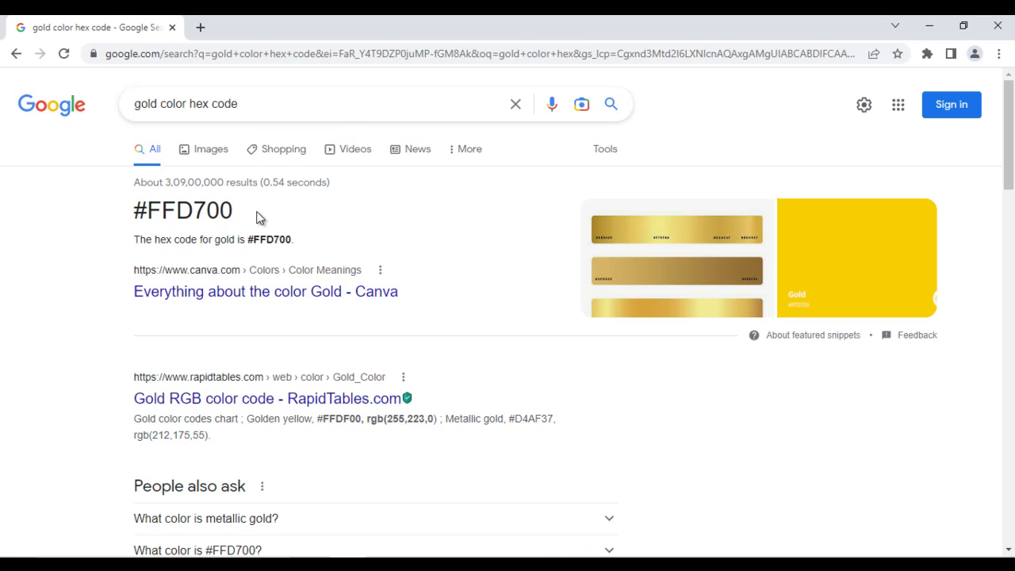
Copy #FFD700 from the Google results and return to Unreal's waiting Color Picker window
drag(241, 213, 135, 216)
key(ctrl+c)
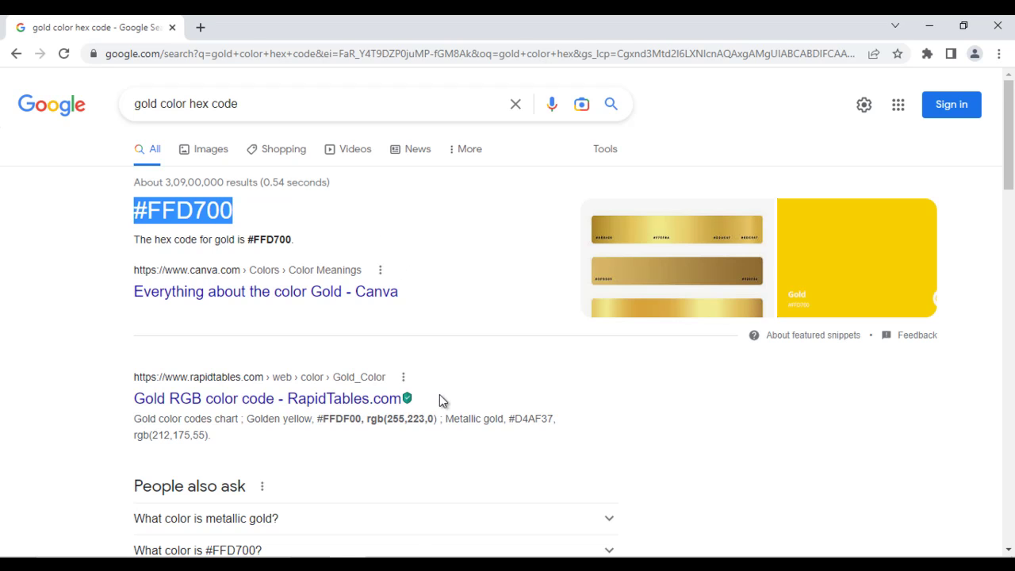
click(382, 565)
click(448, 524)
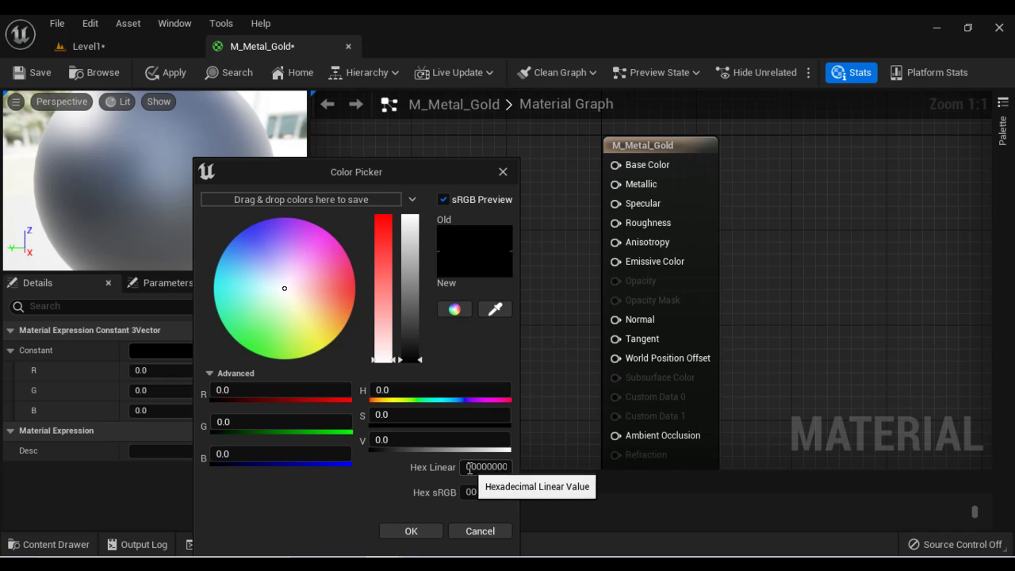
Paste #FFD700 into the Hex Linear field and confirm, giving R 1.0, G 0.843137, B 0.0
click(492, 467)
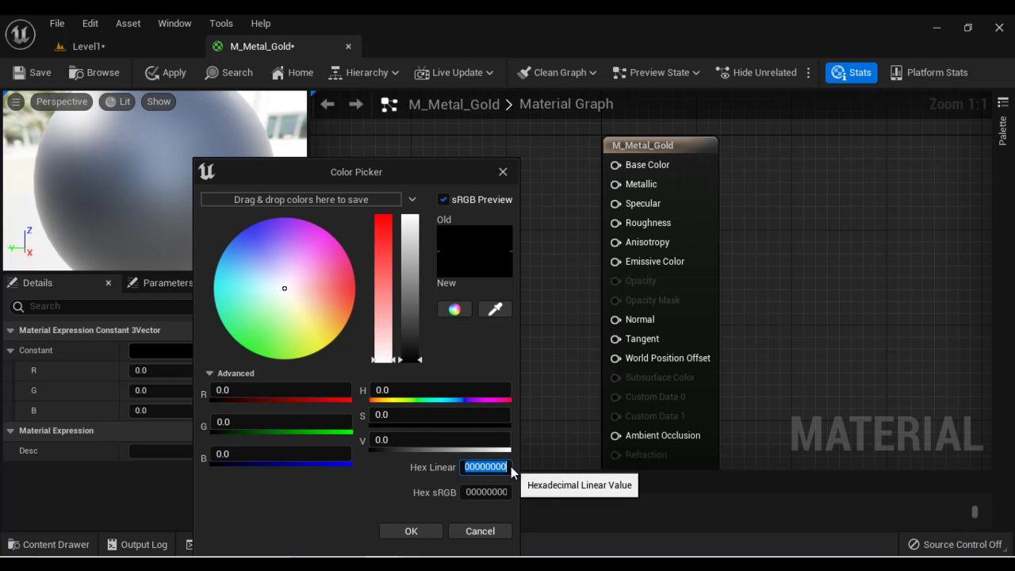
key(ctrl+v)
key(Return)
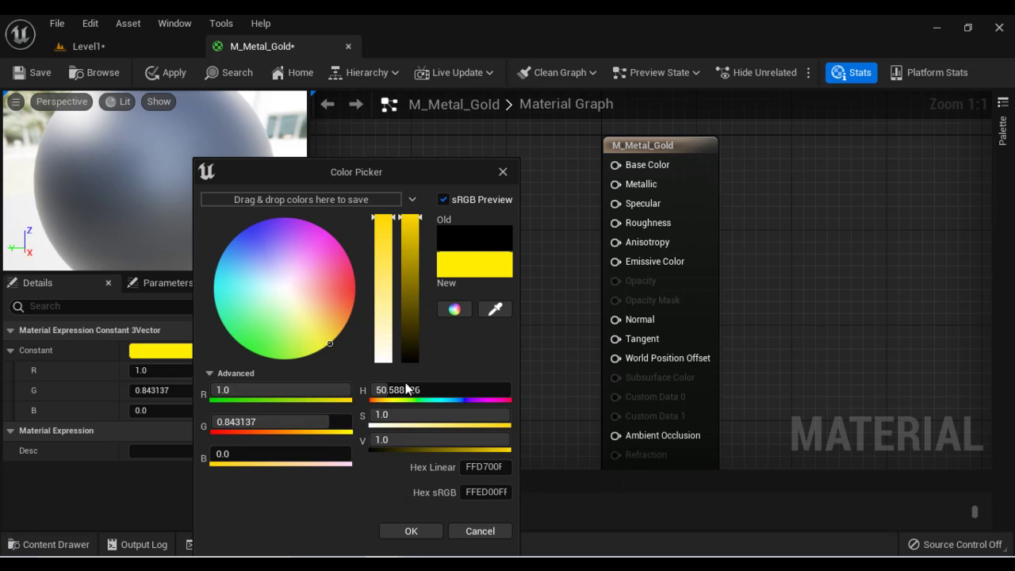
click(401, 530)
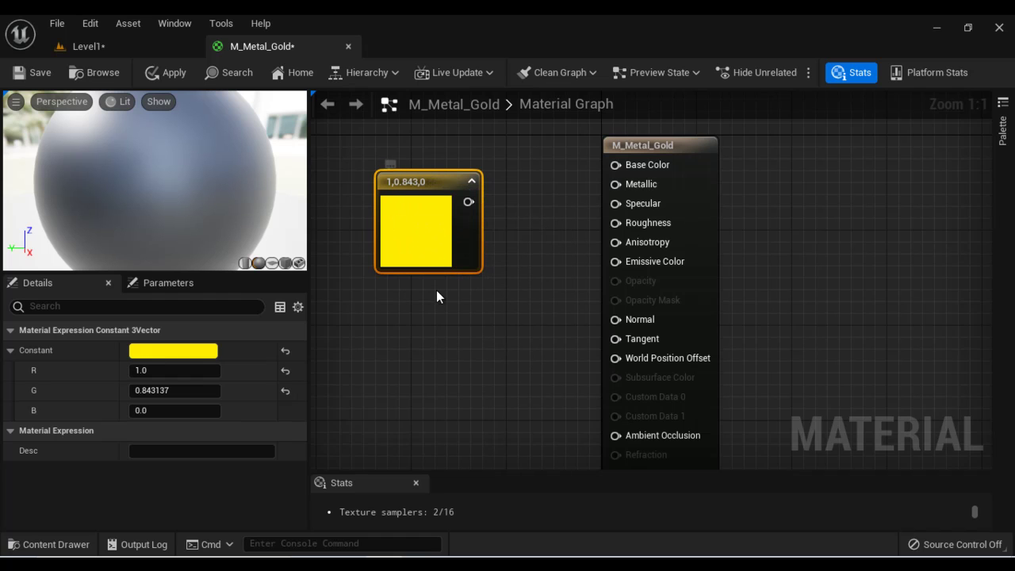
Wire the gold Constant3Vector output into Base Color and nudge the node slightly upward
drag(468, 201, 624, 166)
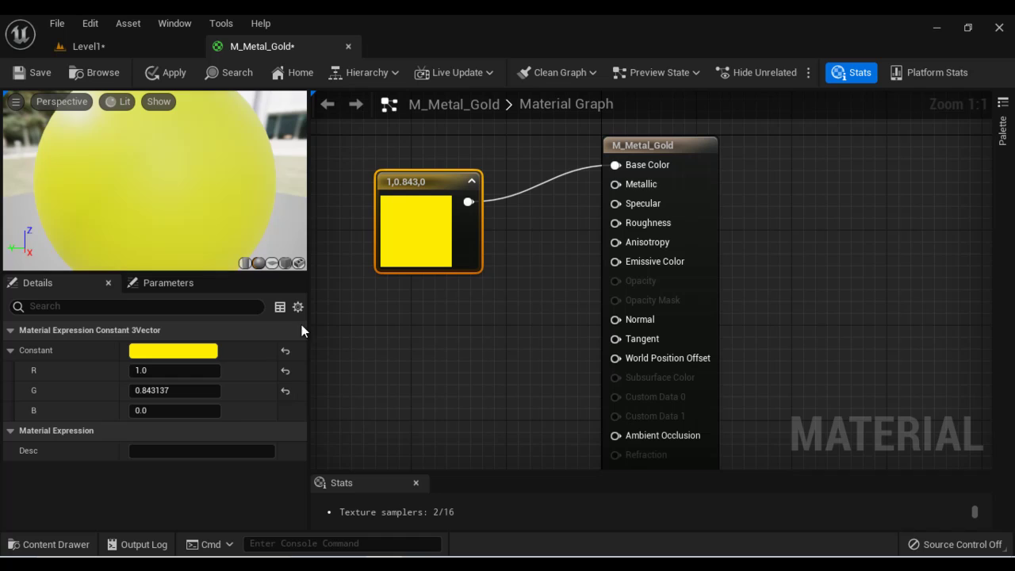
scroll(209, 188, down, 5)
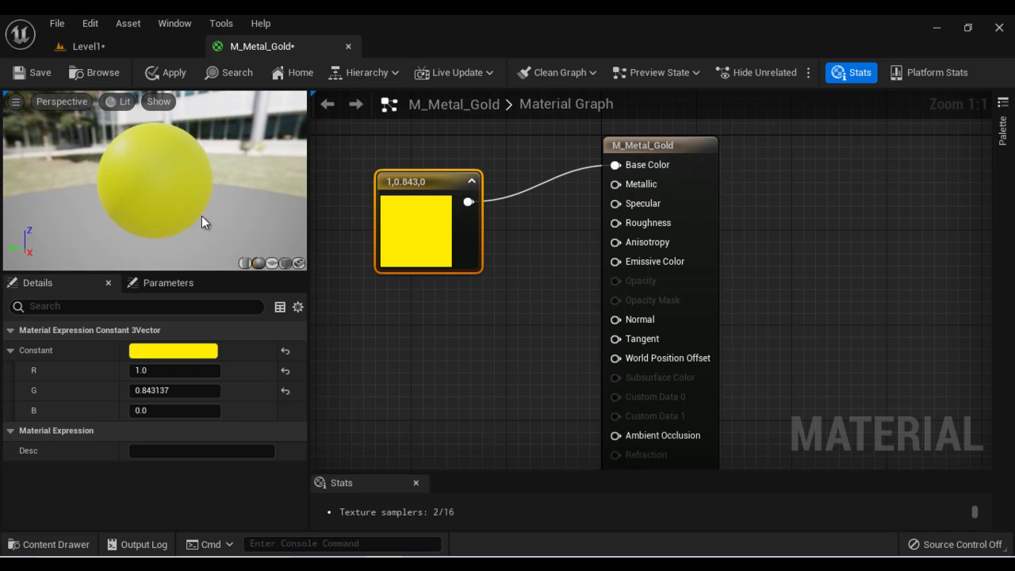
drag(180, 203, 349, 295)
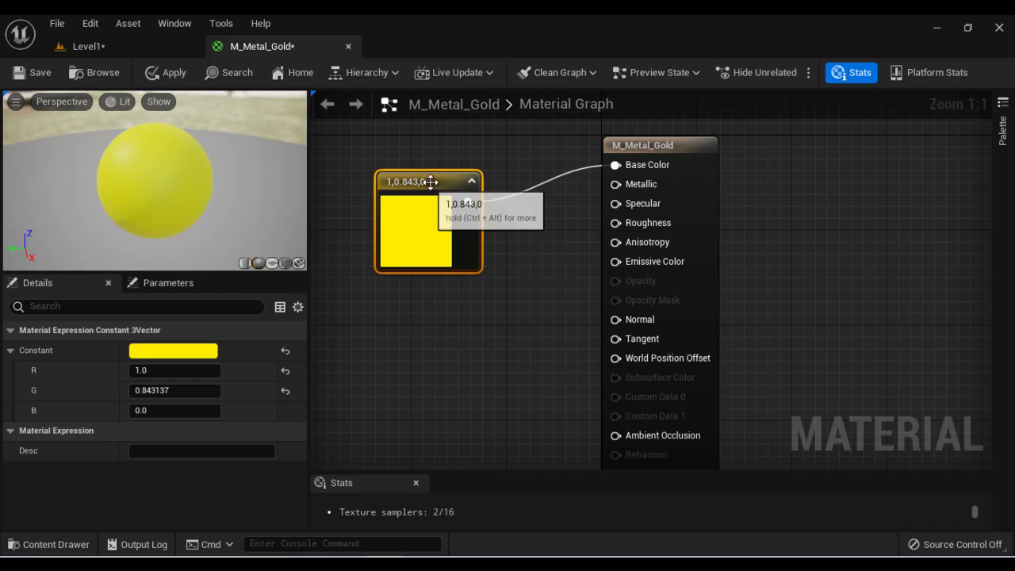
drag(430, 183, 434, 144)
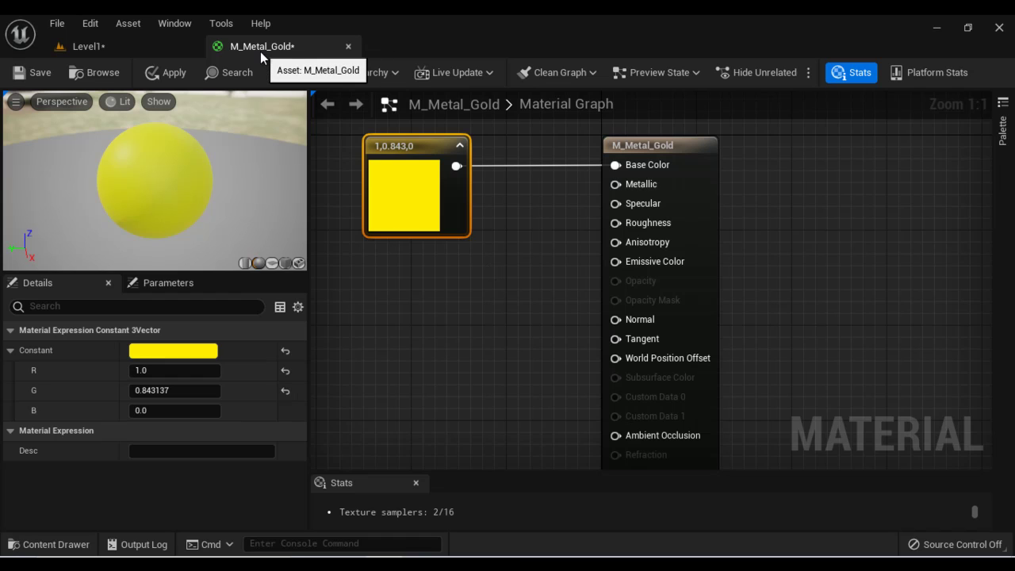
mouse_move(638, 190)
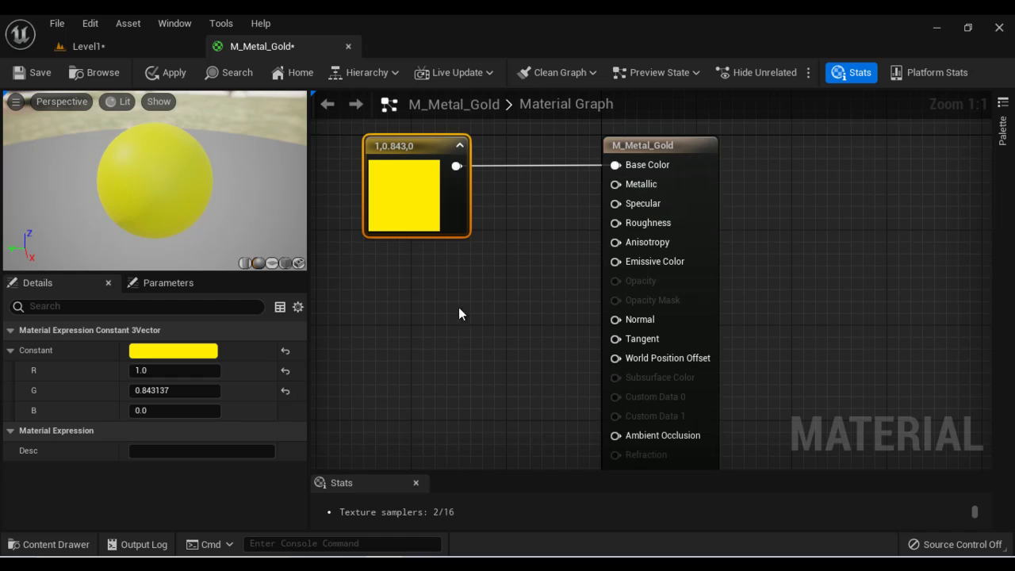
Add a scalar Constant with value 1 and wire it into the Metallic input
right_click(433, 275)
text(cons)
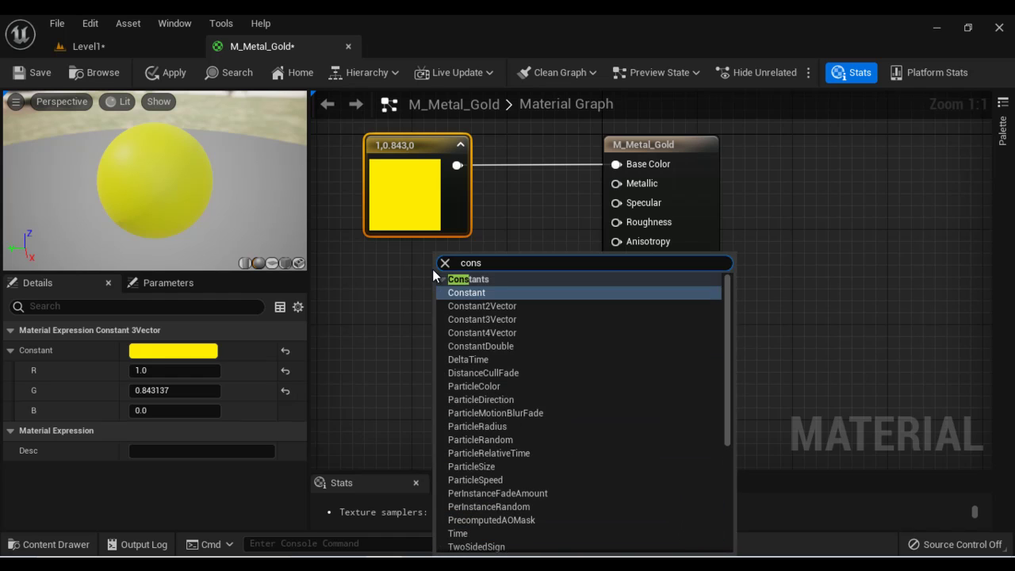
click(476, 291)
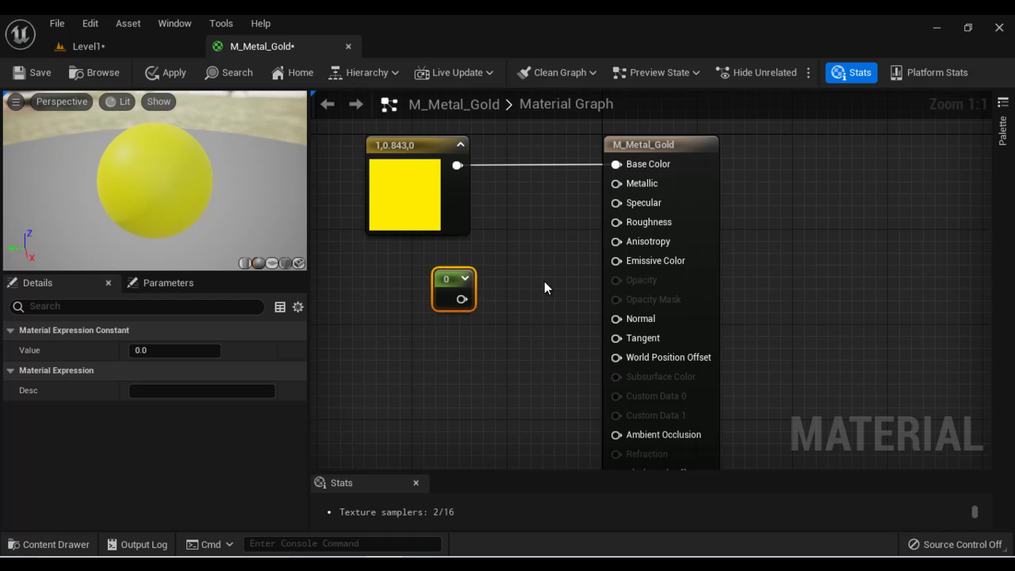
click(171, 350)
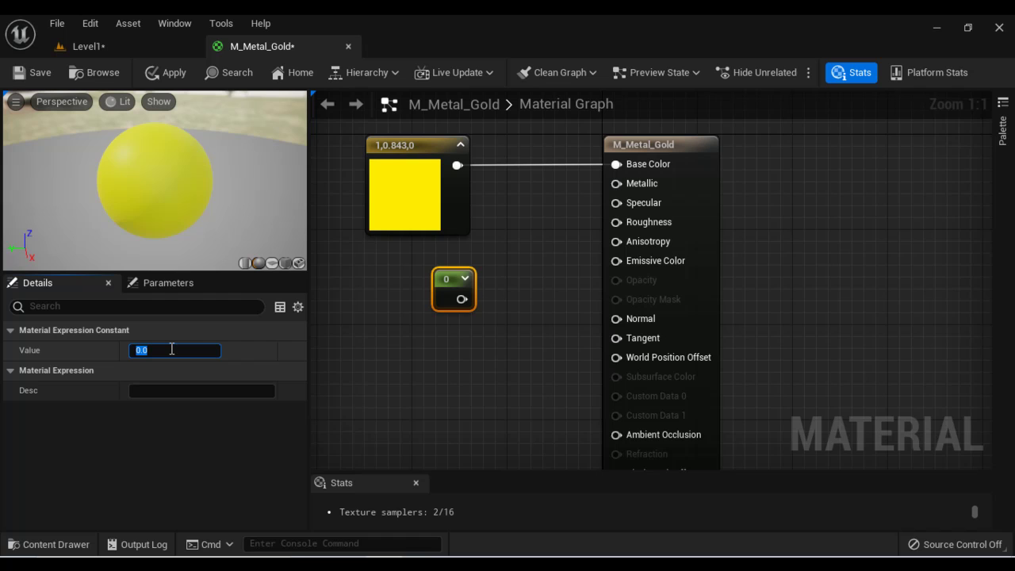
text(1)
key(Return)
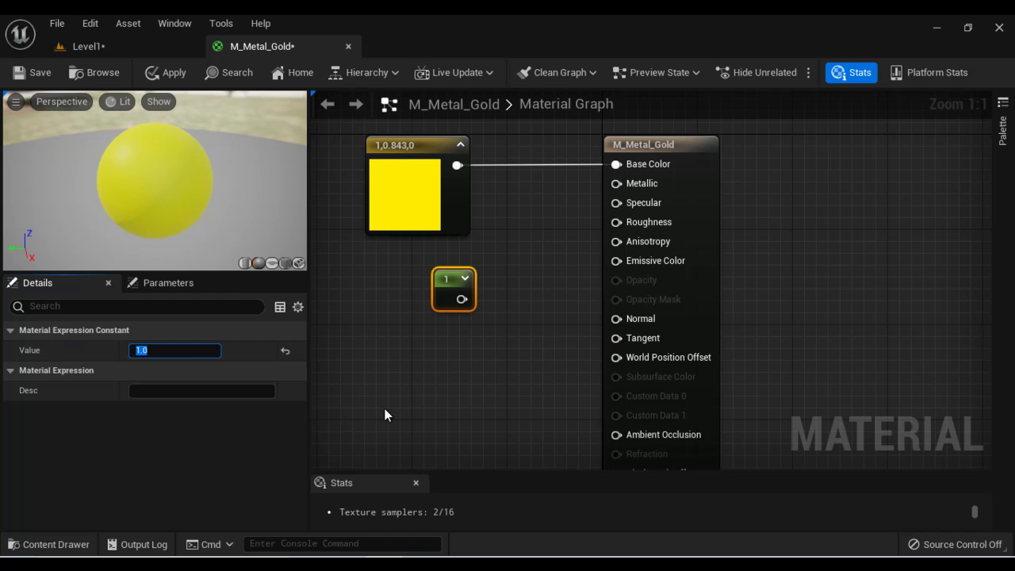
drag(462, 299, 616, 183)
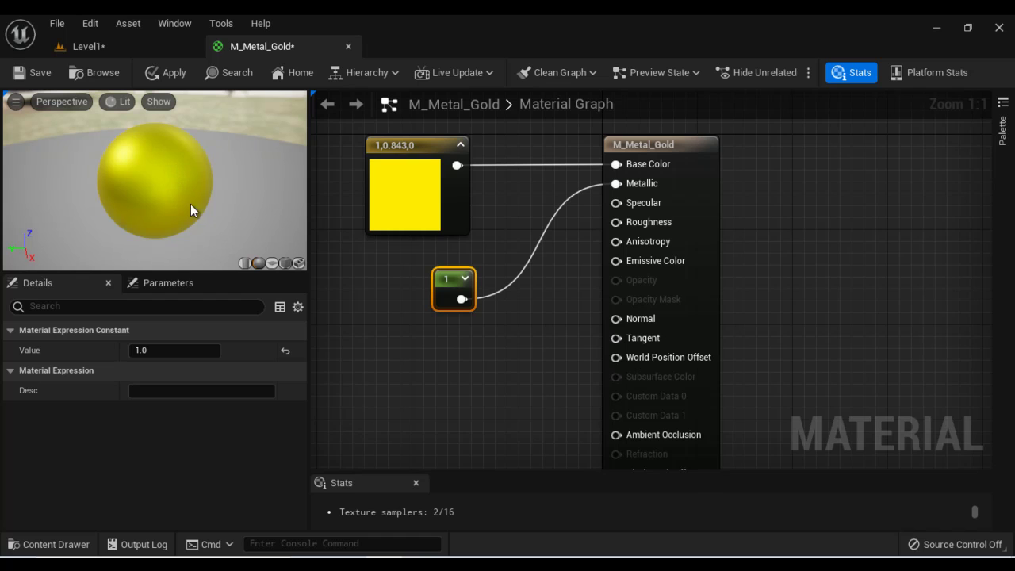
drag(161, 206, 259, 236)
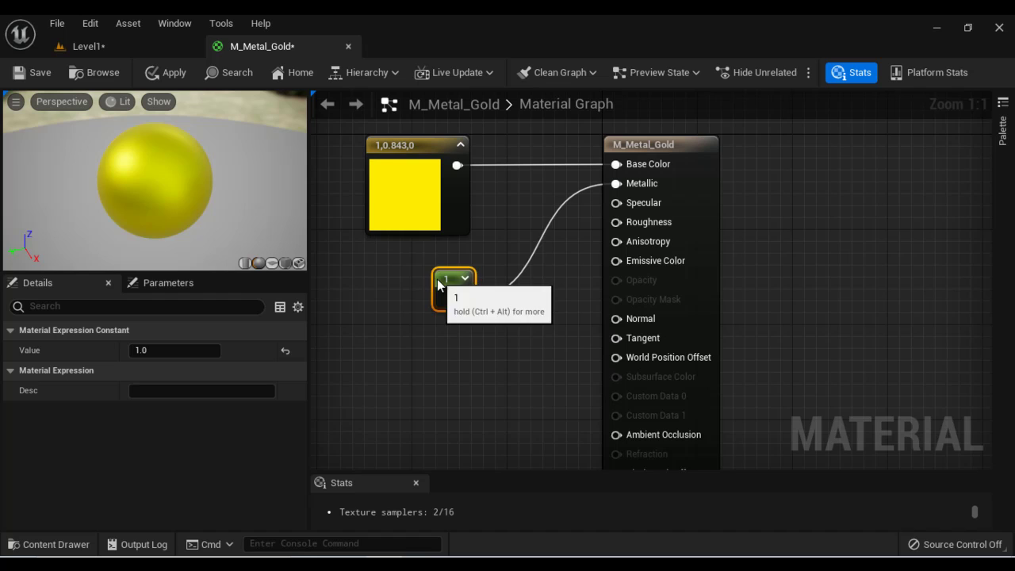
drag(439, 283, 407, 269)
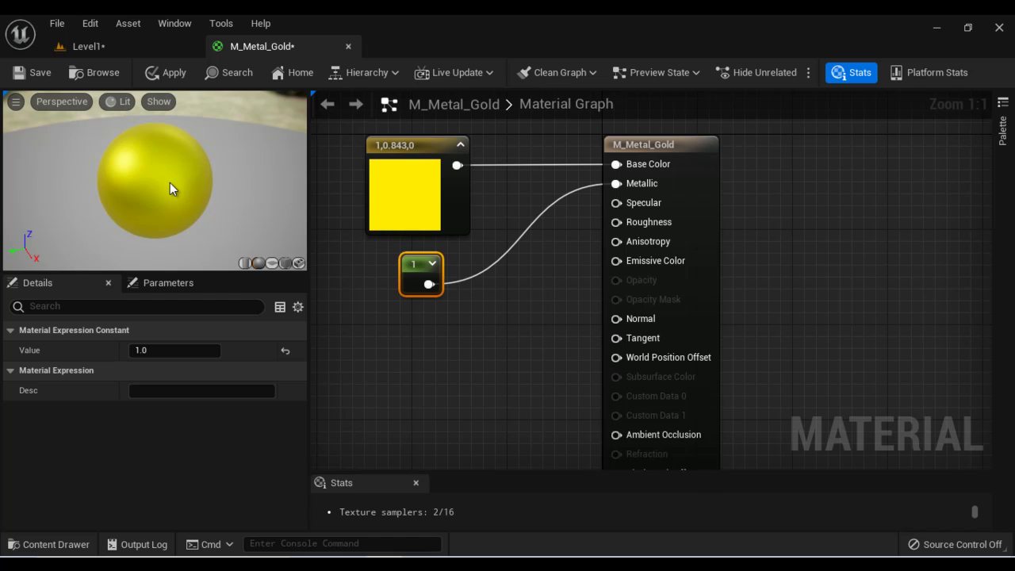
Add another Constant wired into Roughness and set its value to 0.4
right_click(422, 323)
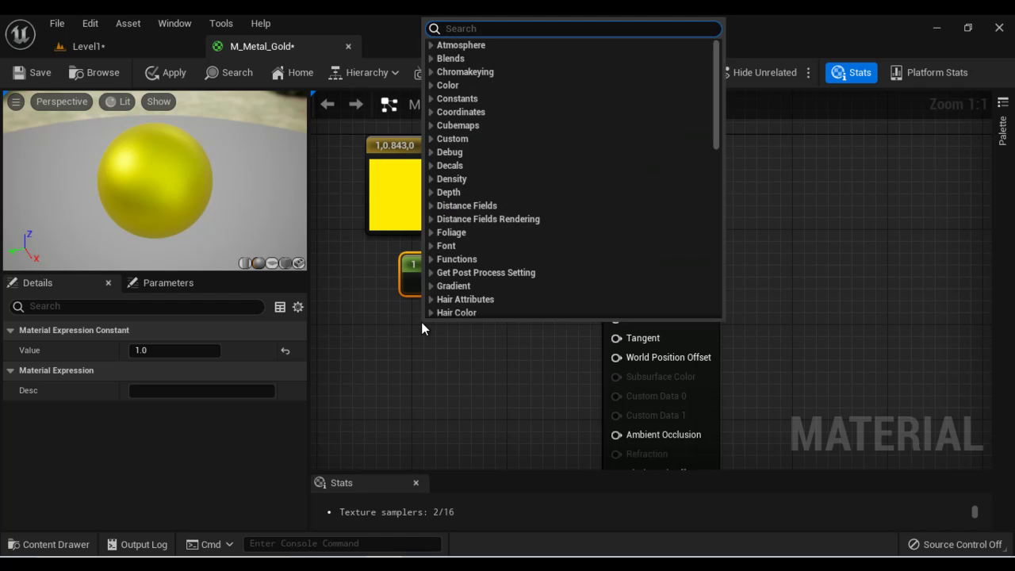
text(cons)
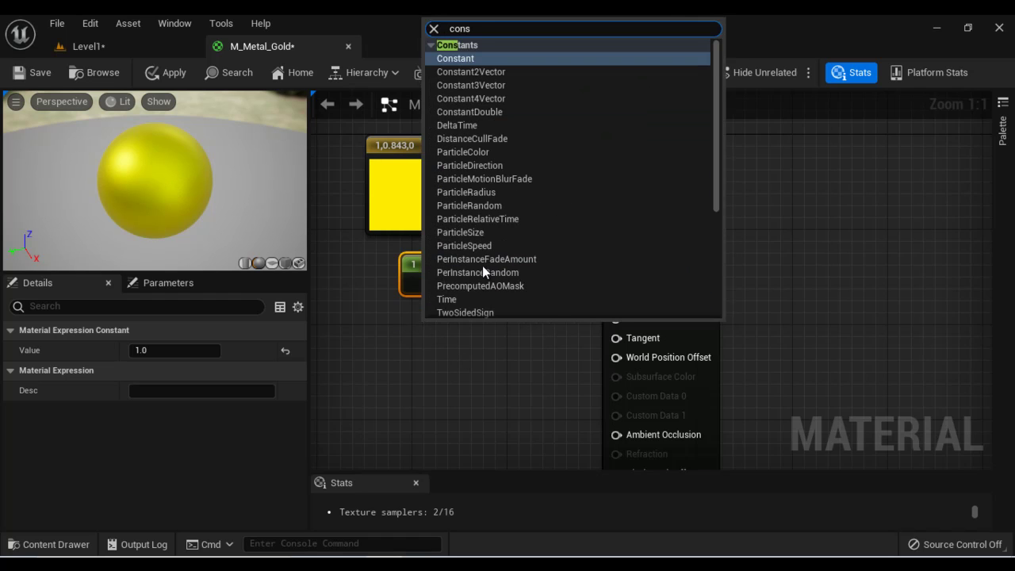
click(499, 59)
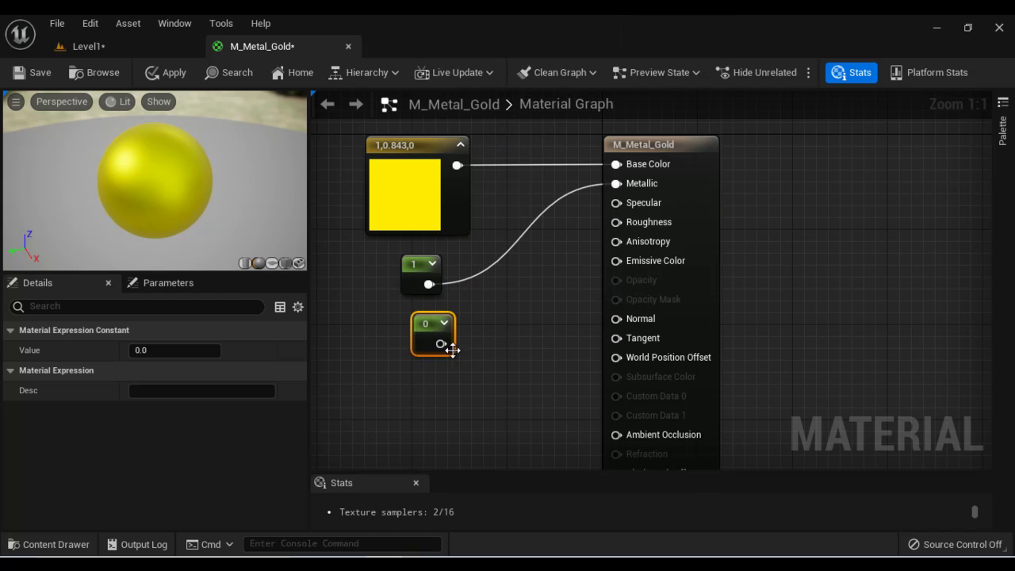
drag(441, 344, 617, 222)
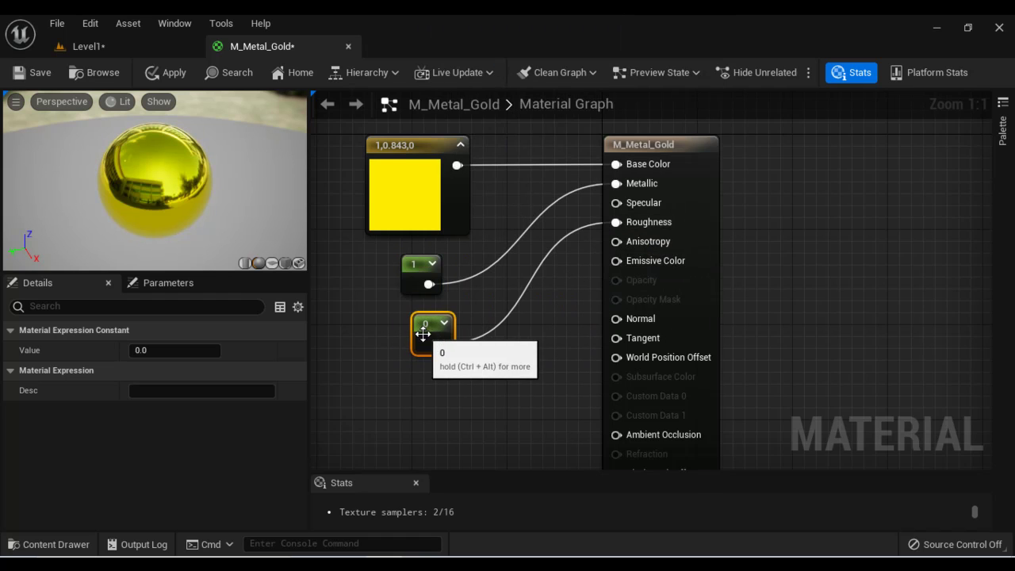
drag(423, 333, 410, 333)
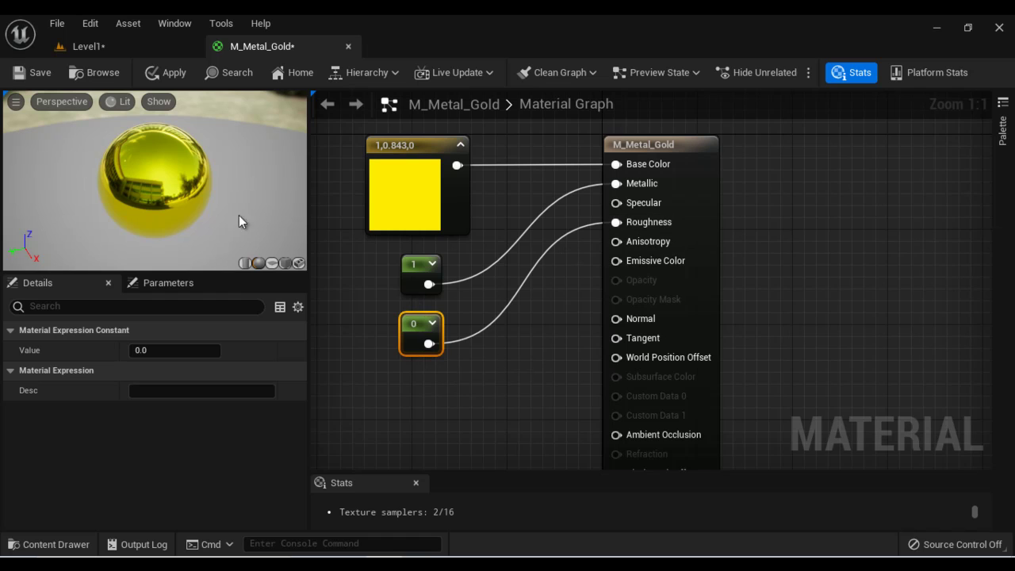
drag(150, 194, 150, 154)
click(200, 351)
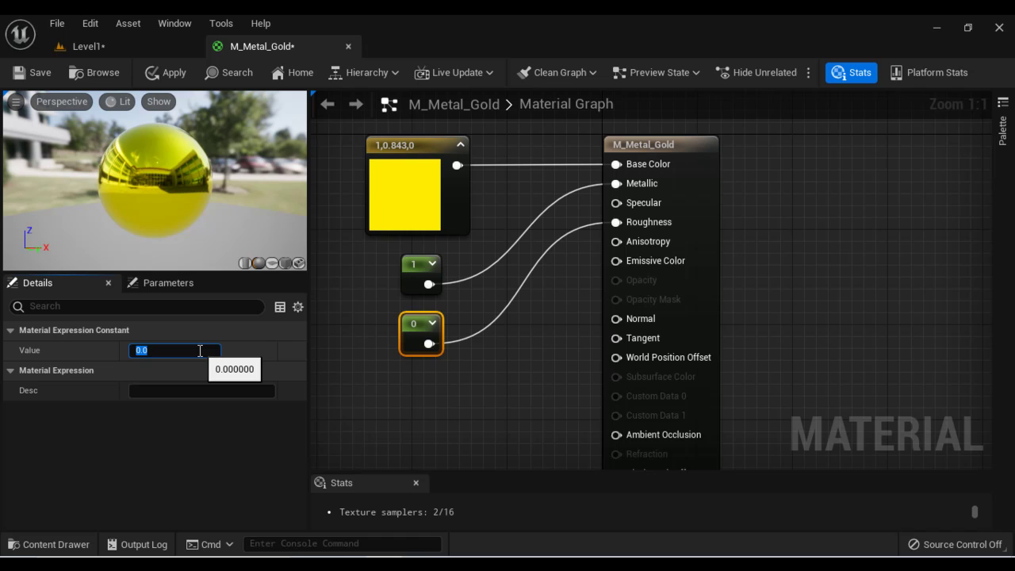
text(0.4)
key(Return)
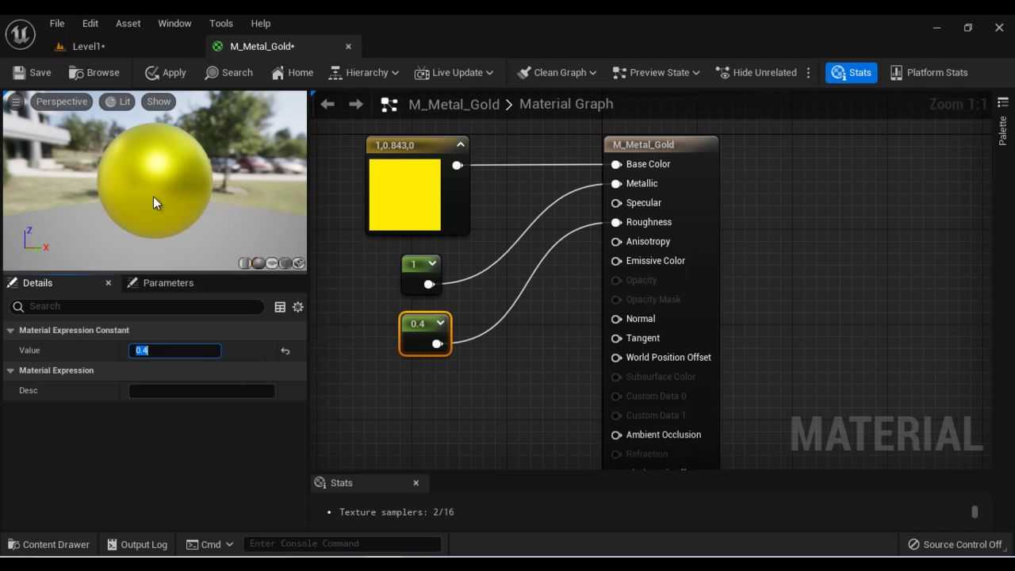
drag(153, 196, 262, 264)
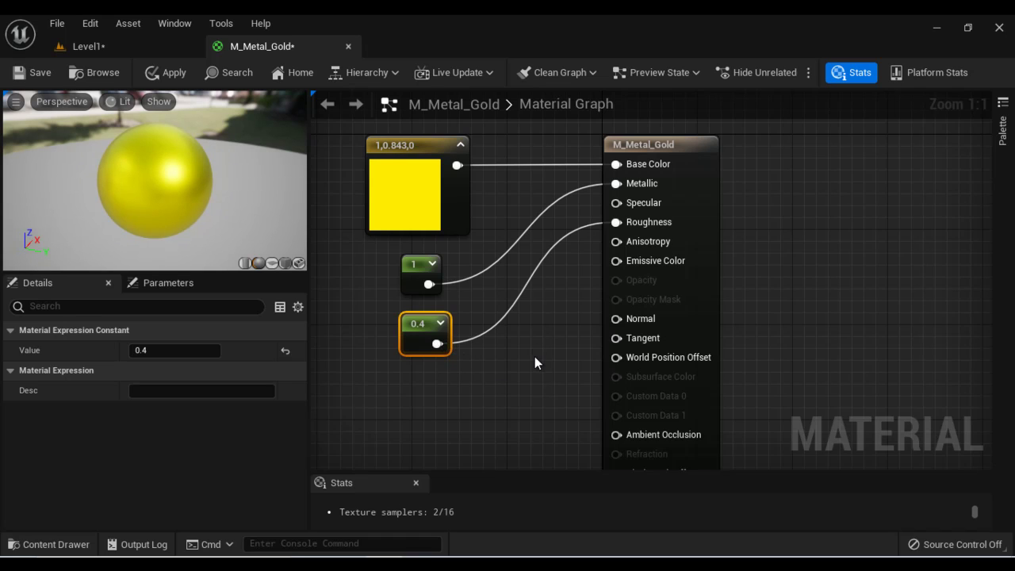
Save M_Metal_Gold, then drag a Sphere from Shapes onto the Level1 floor
click(34, 74)
click(115, 48)
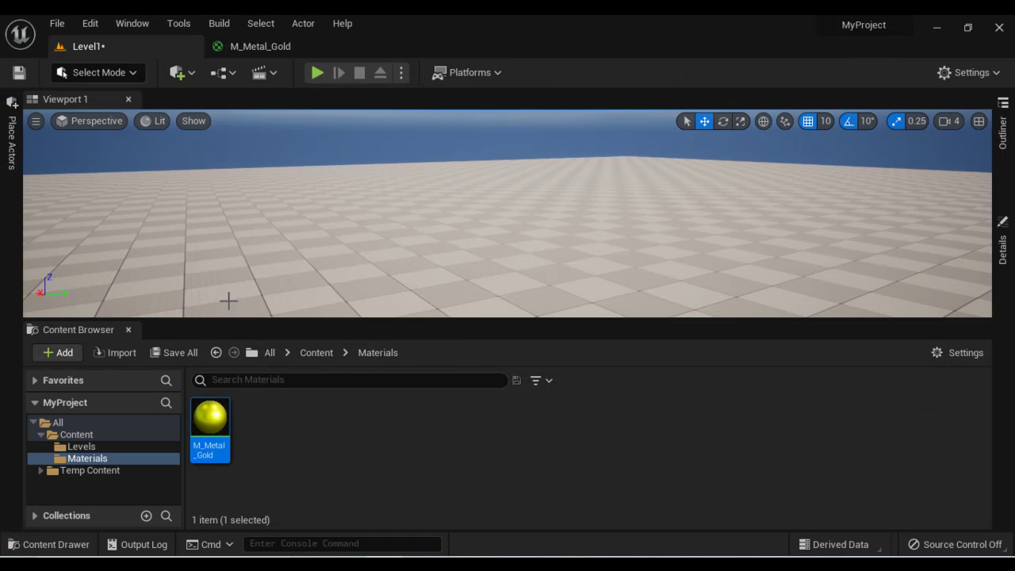
click(12, 144)
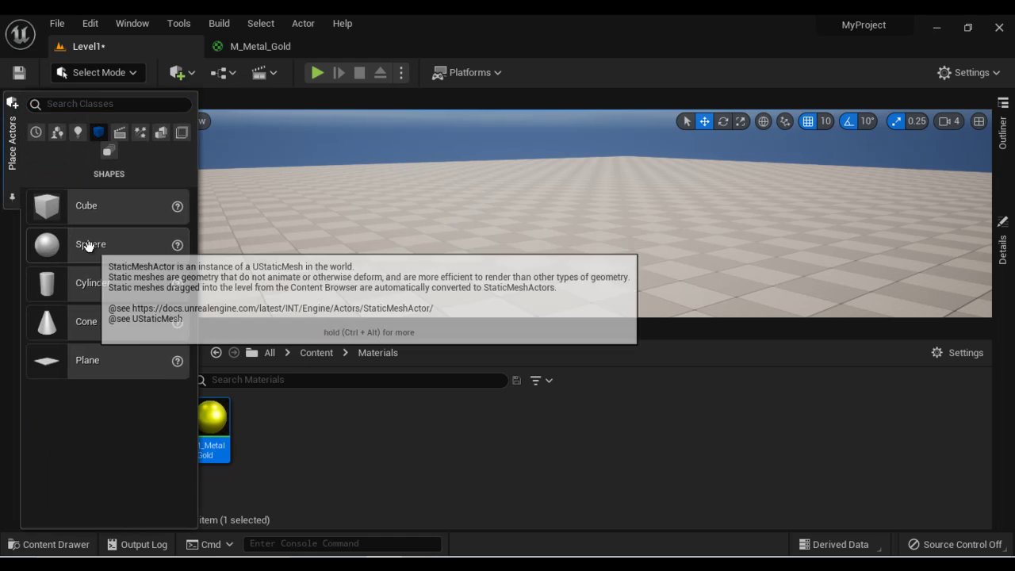
drag(87, 244, 439, 211)
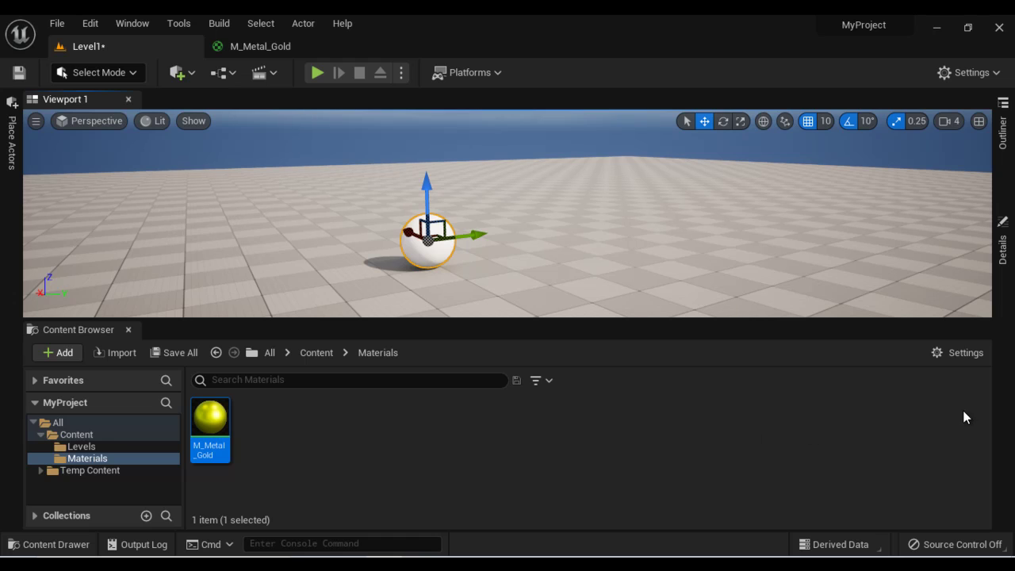
Assign M_Metal_Gold from the Content Browser to the sphere's Element 0 material slot
click(1004, 247)
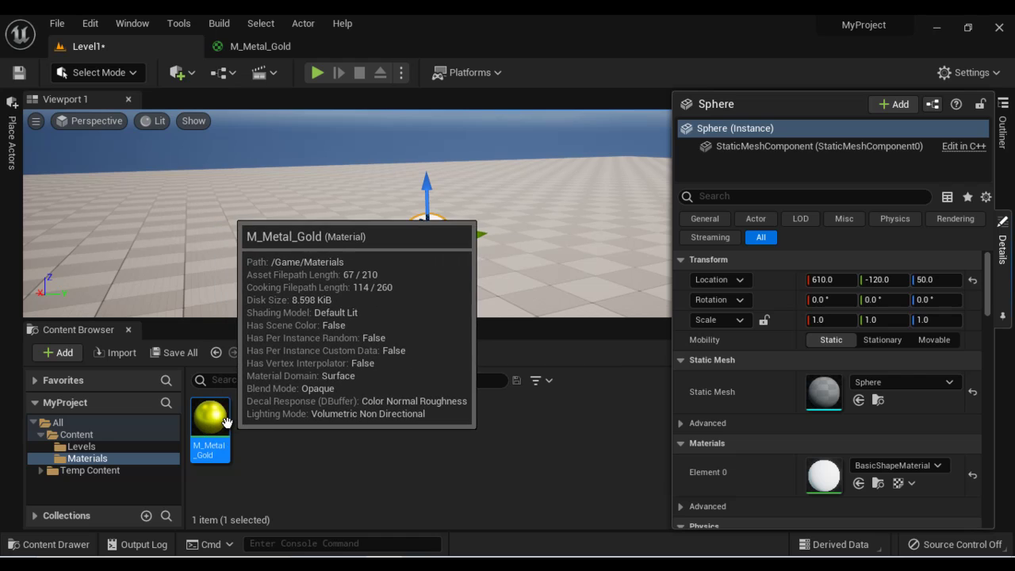
click(310, 407)
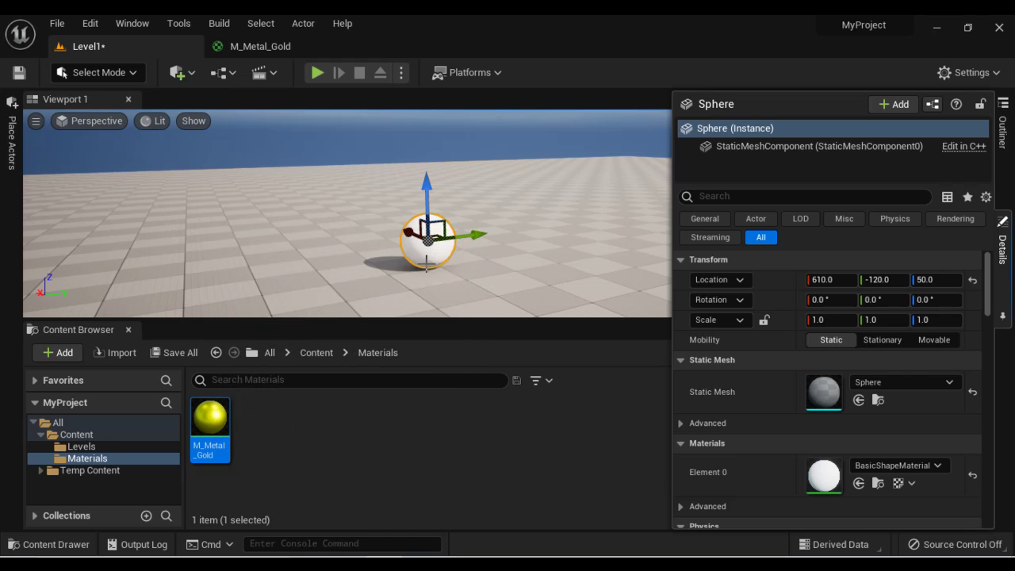
click(296, 470)
click(210, 425)
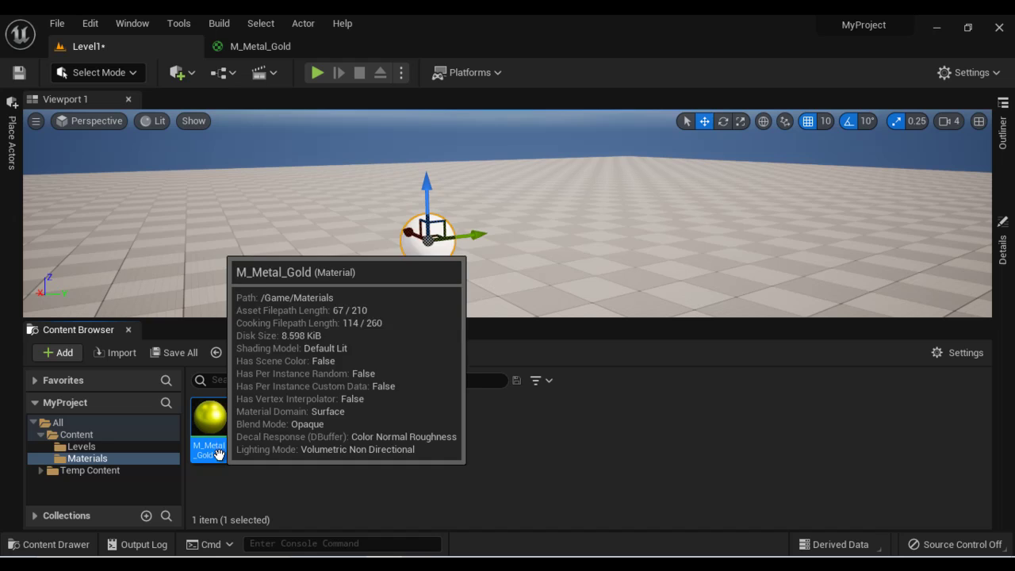
click(1003, 249)
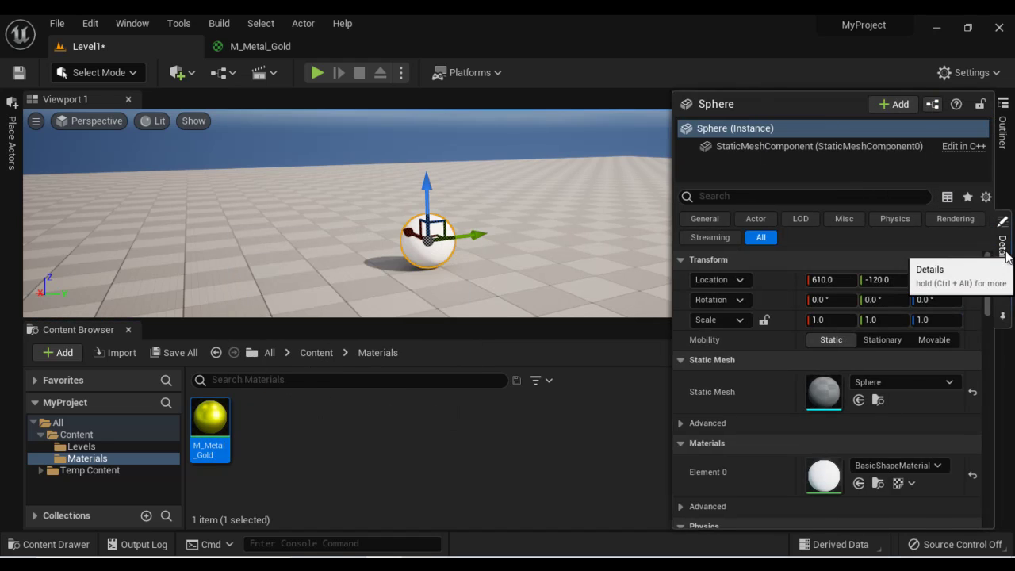
click(859, 483)
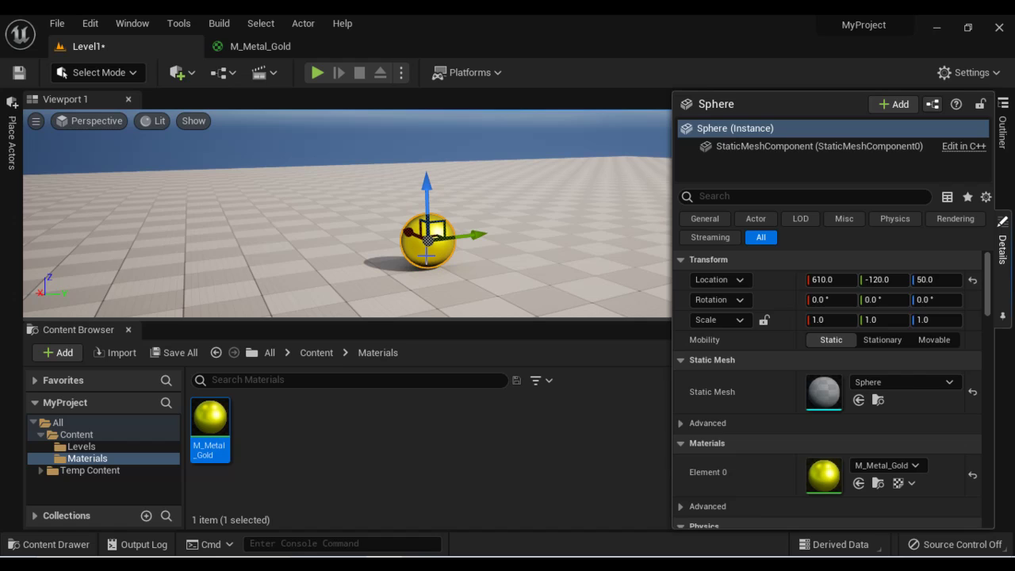
click(471, 450)
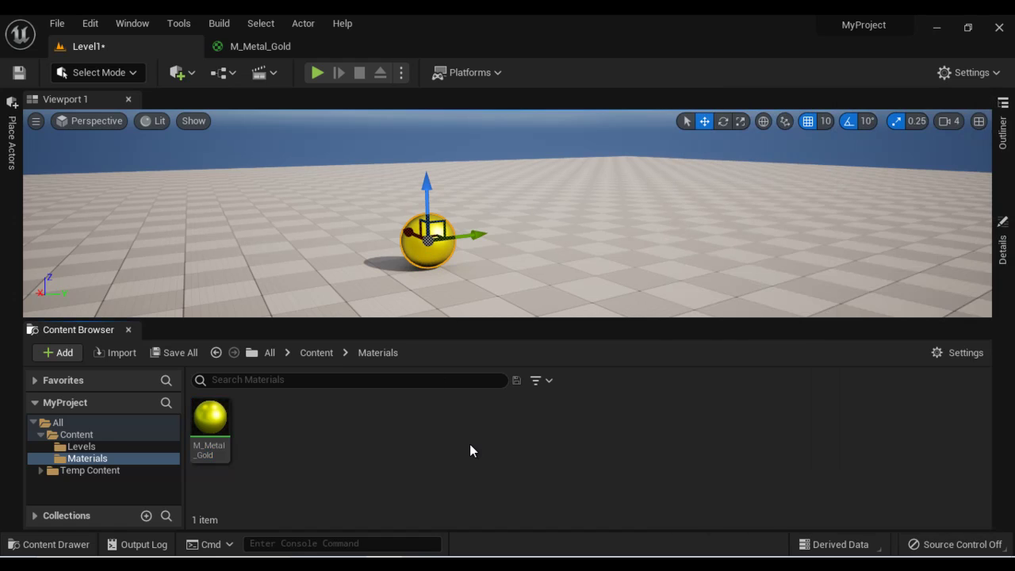
Place a second Sphere beside the gold one and apply M_Metal_Gold to it
click(11, 136)
drag(94, 244, 535, 238)
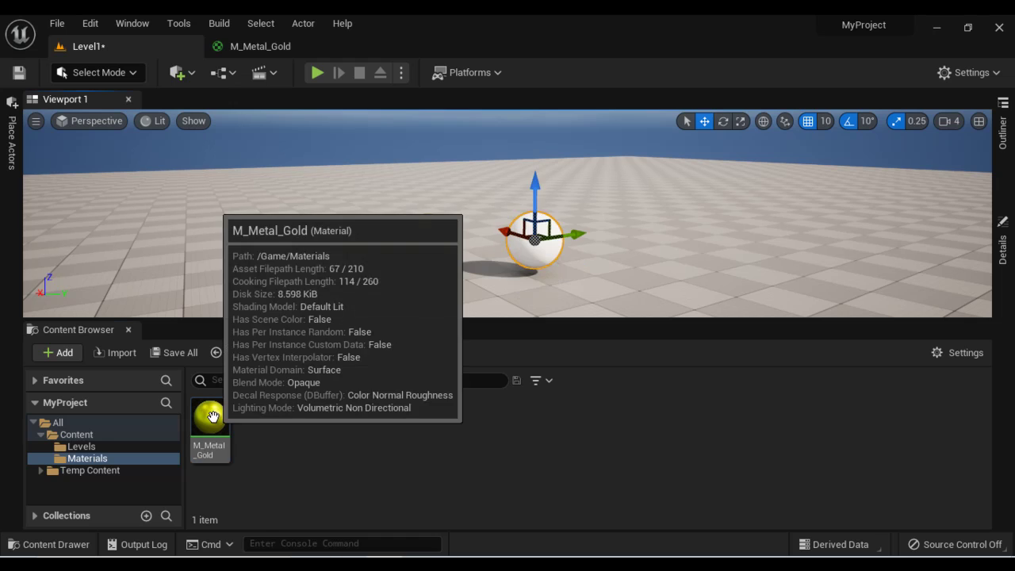
drag(210, 420, 536, 236)
click(613, 434)
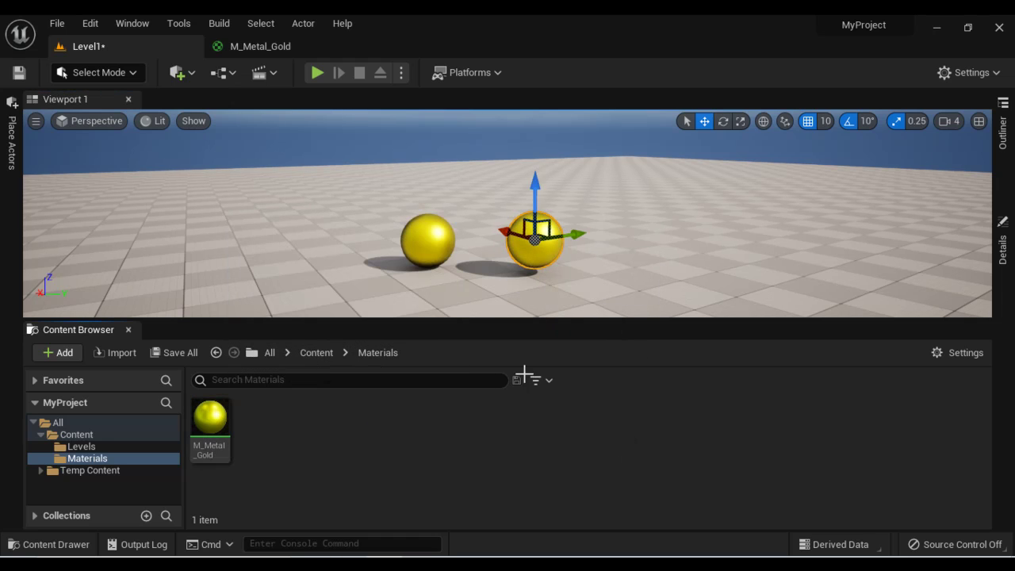
Orbit to view both gold spheres, check the M_Metal_Gold graph, then return to Level1
mouse_move(531, 297)
alt+mouse_down()
mouse_move(208, 315)
mouse_move(568, 322)
mouse_move(657, 288)
mouse_move(514, 290)
alt+mouse_up()
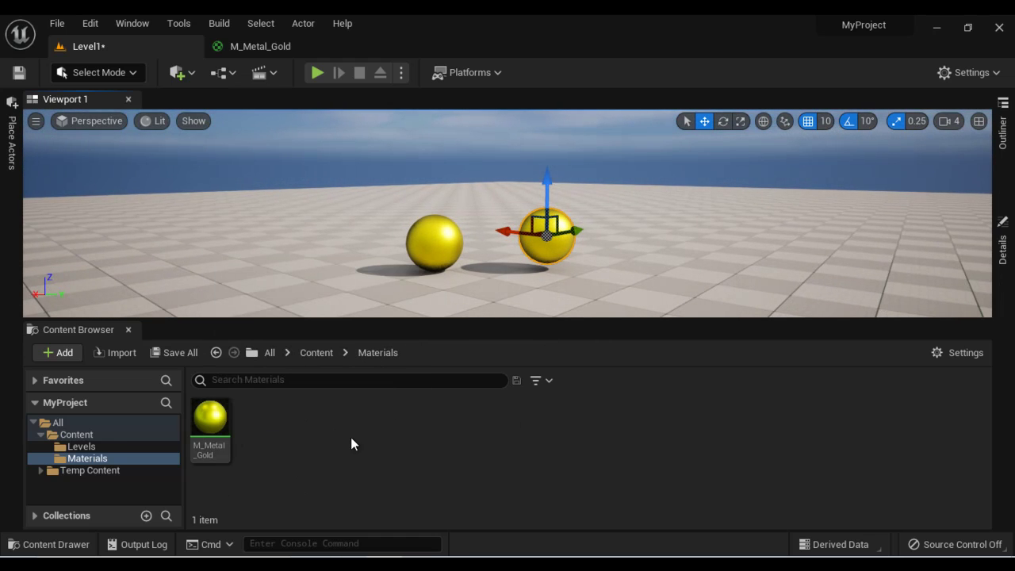
click(274, 46)
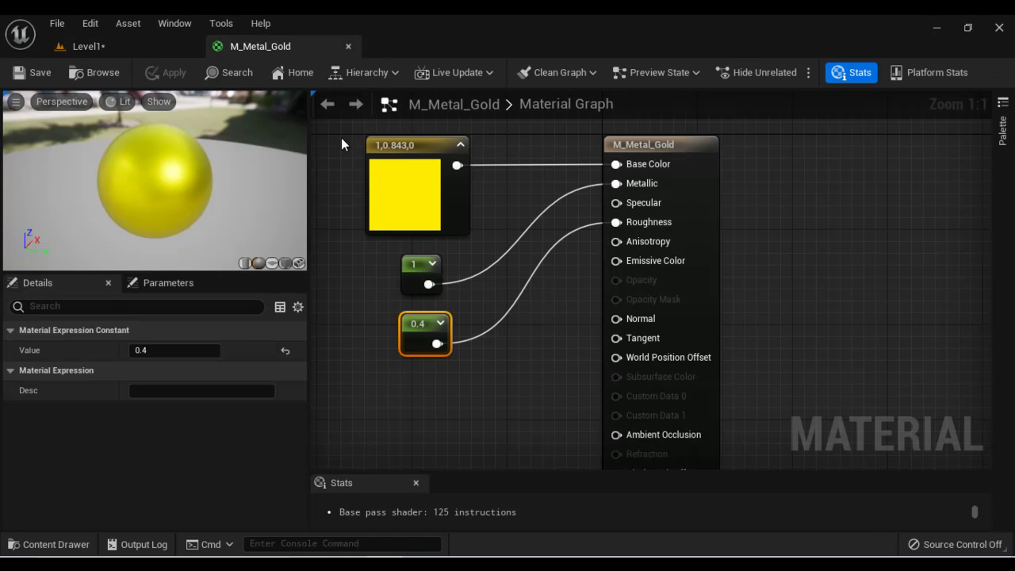
click(149, 53)
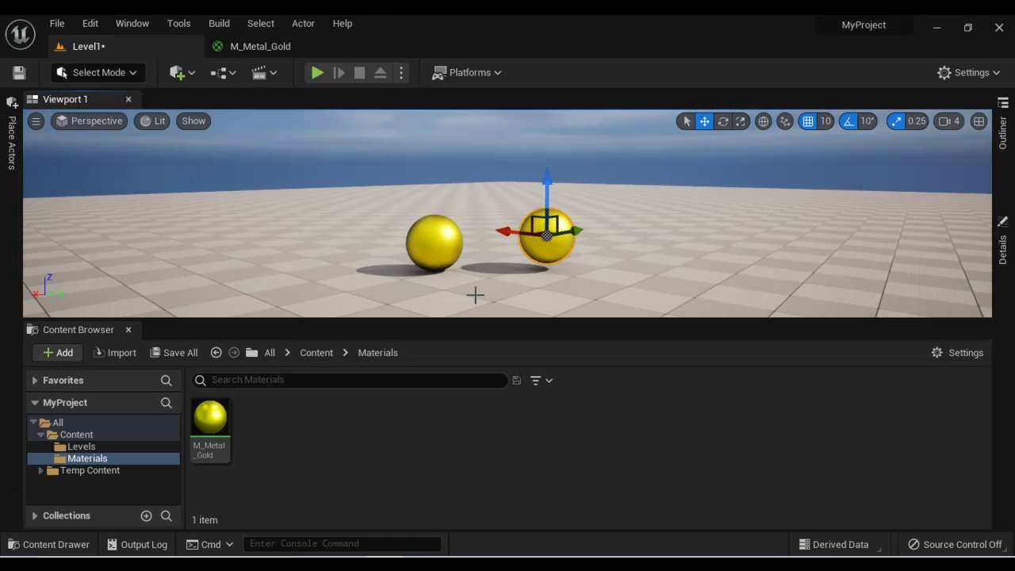
Minimize the Unreal Editor and Chrome windows to reveal the Windows desktop
click(939, 29)
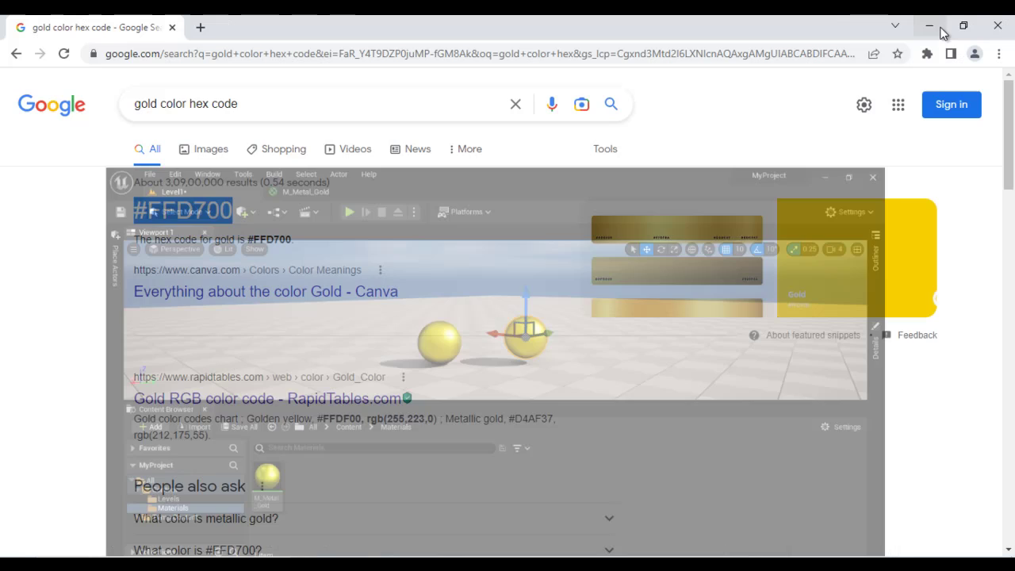
click(929, 25)
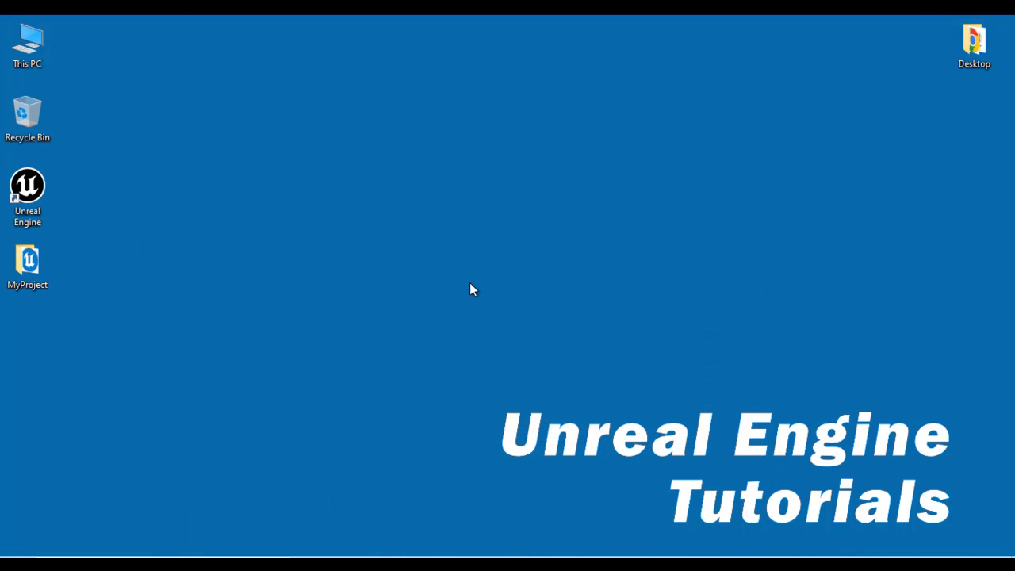